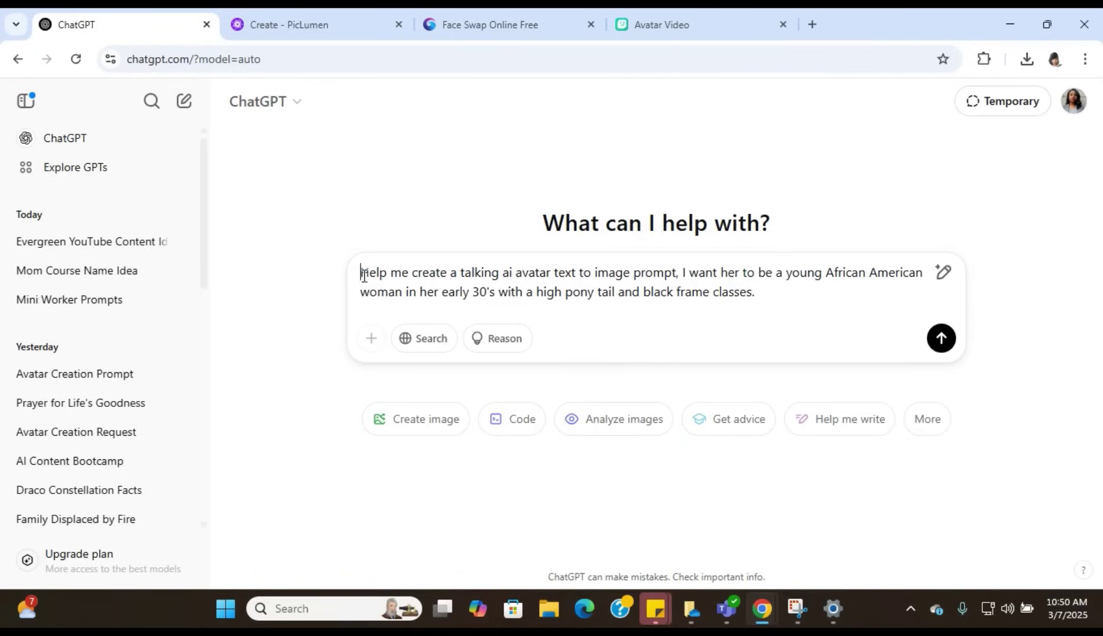
Step: Send ChatGPT the request for a detailed text-to-image avatar prompt
drag(360, 272, 768, 307)
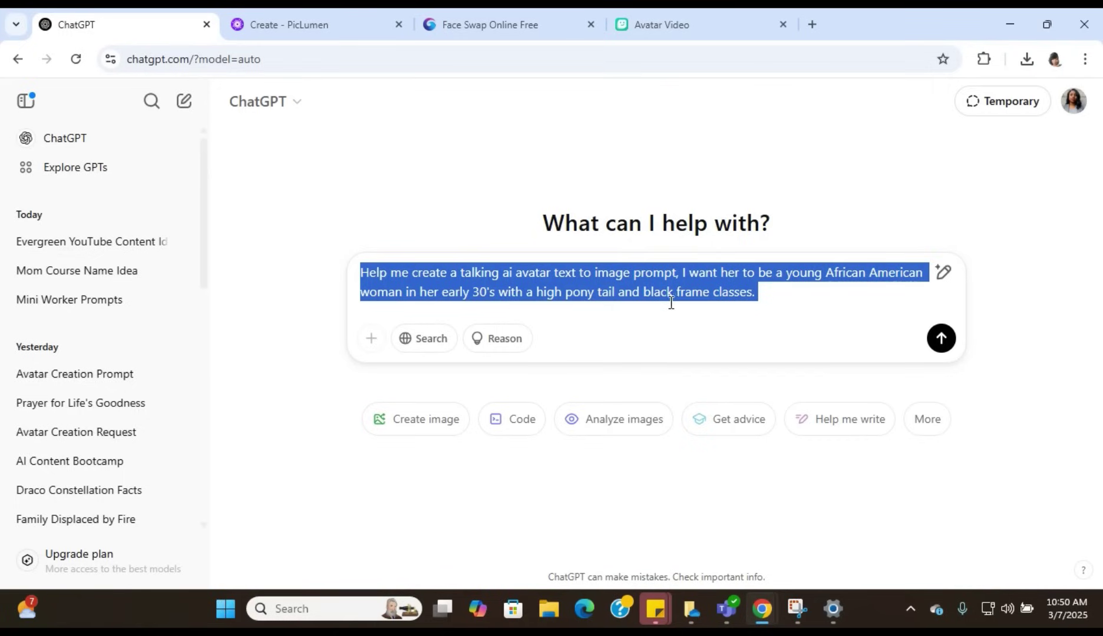
click(778, 301)
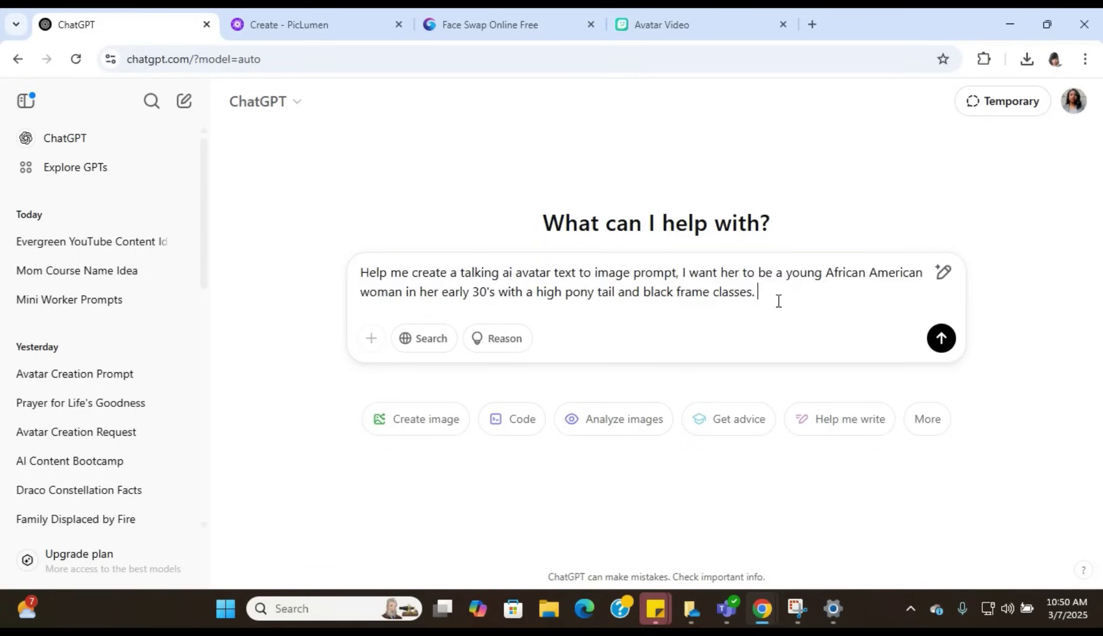
click(941, 339)
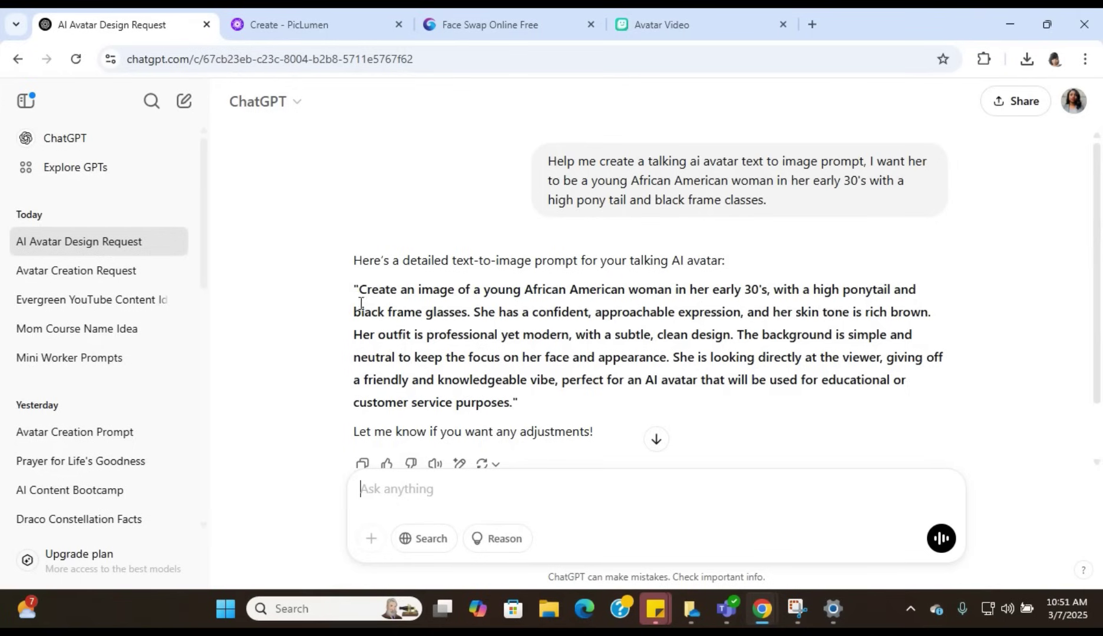
Step: Copy the quoted text-to-image avatar prompt from ChatGPT's reply
drag(359, 289, 515, 404)
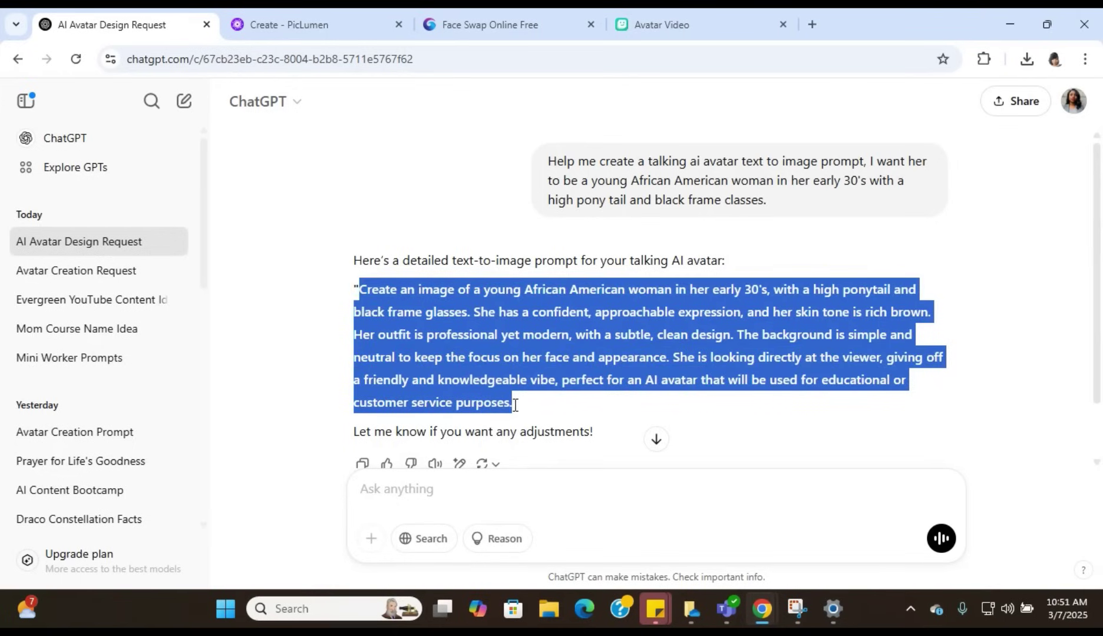
right_click(455, 318)
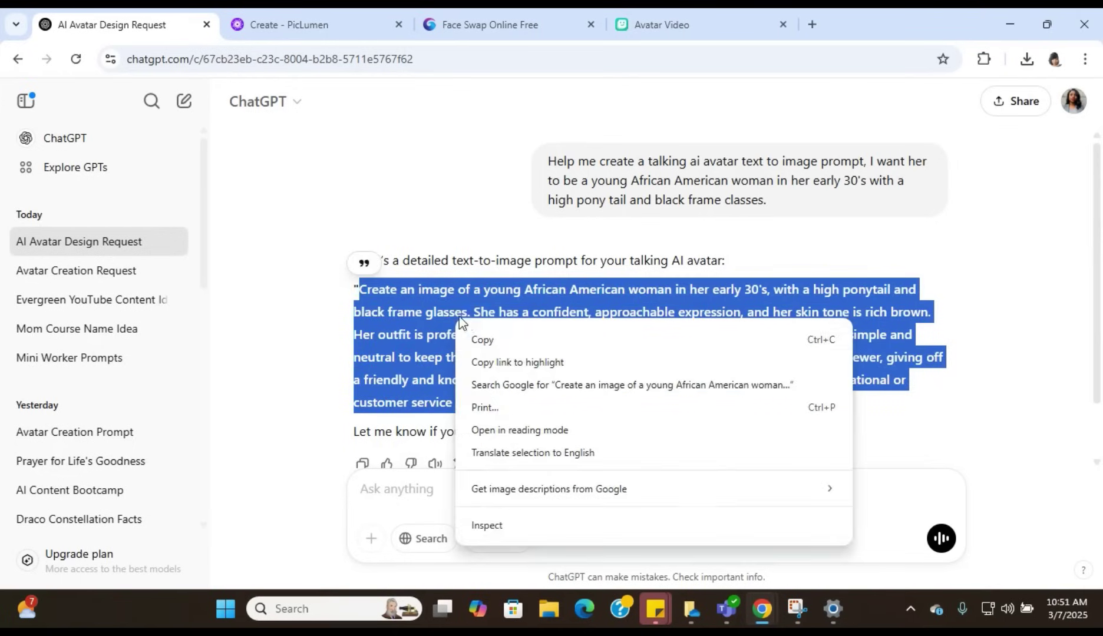
click(501, 342)
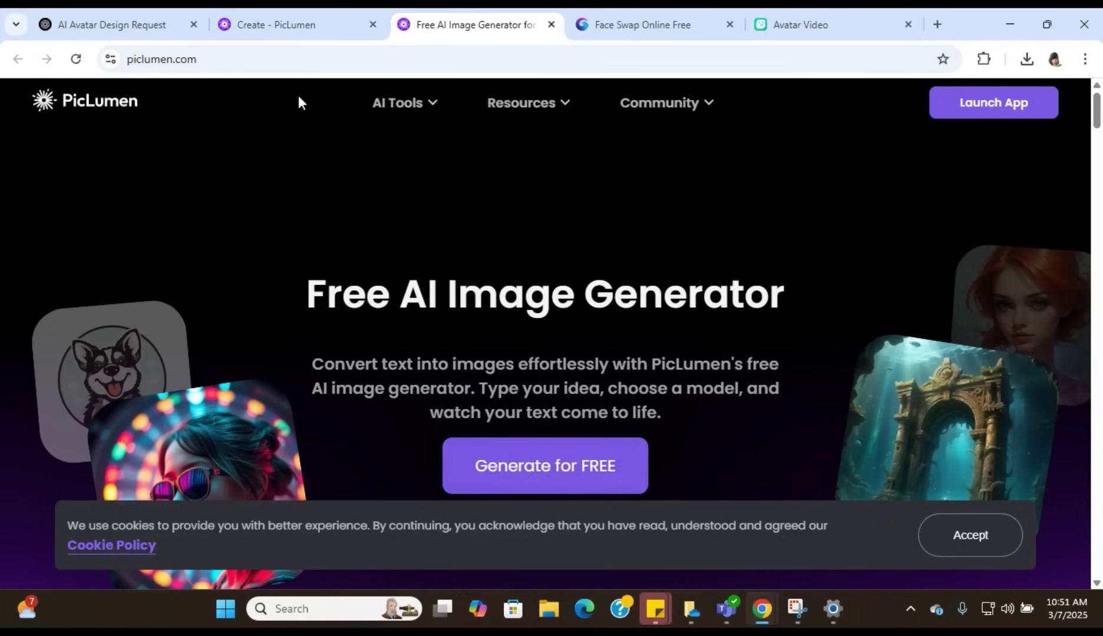
Step: Paste the copied avatar prompt into the Describe your image box on PicLumen's Create page
click(289, 24)
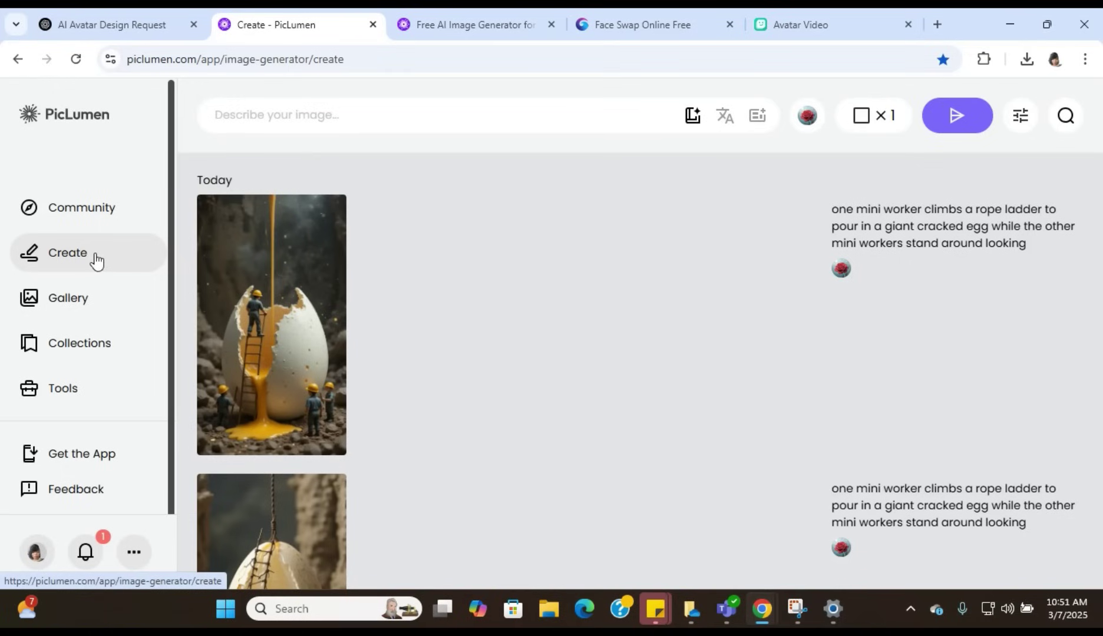
click(259, 117)
right_click(260, 117)
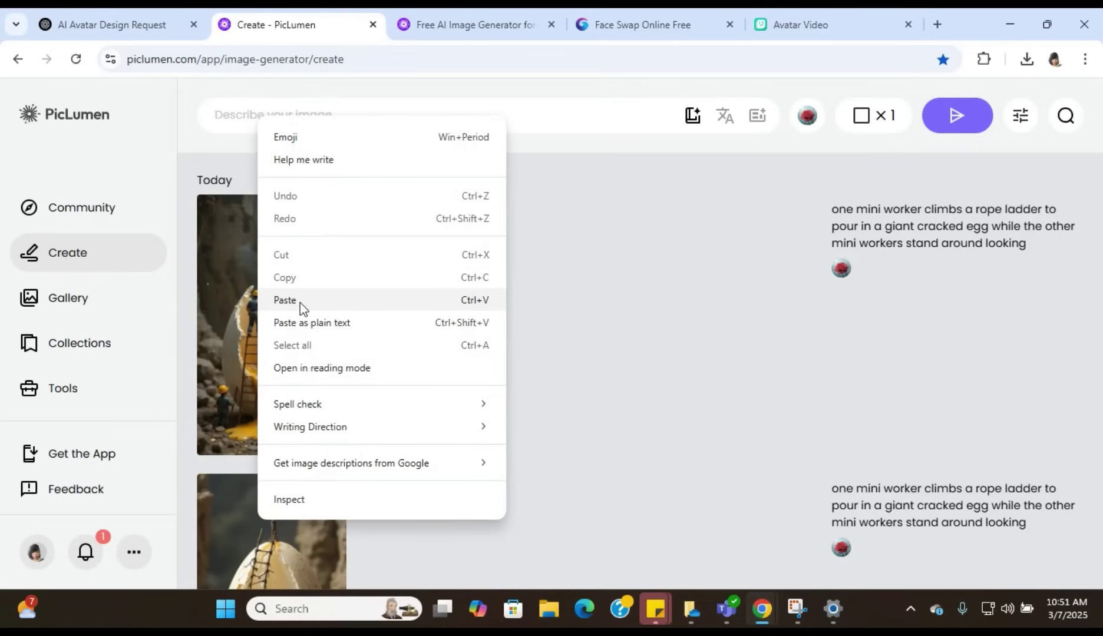
click(300, 302)
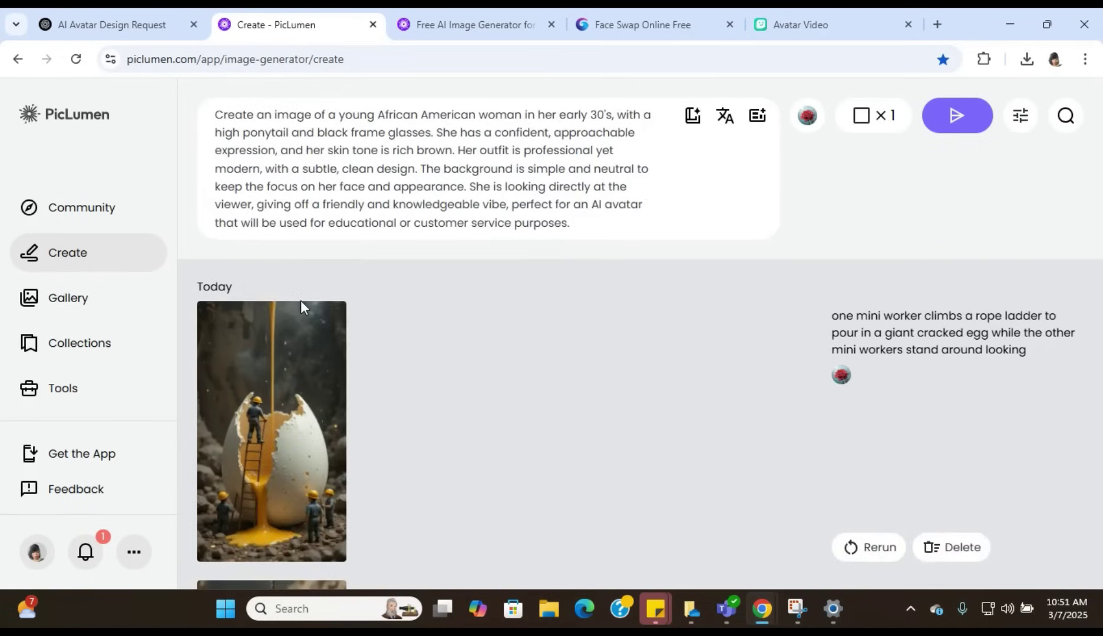
Step: Generate a 16:9 image from the prompt using the PicLumen Art V1 model
click(807, 117)
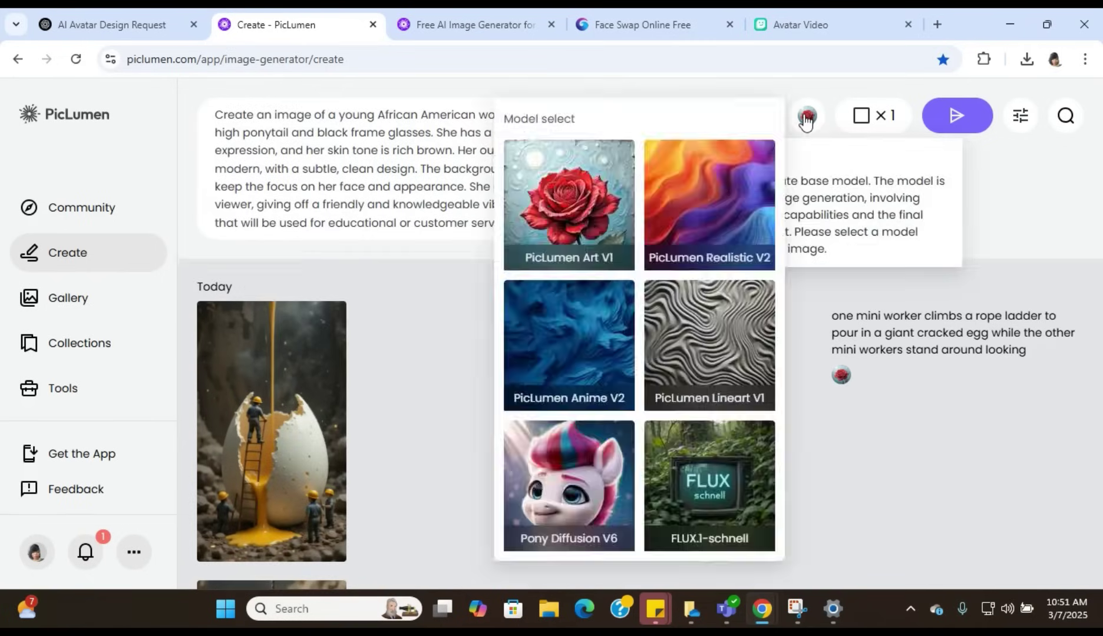
click(576, 238)
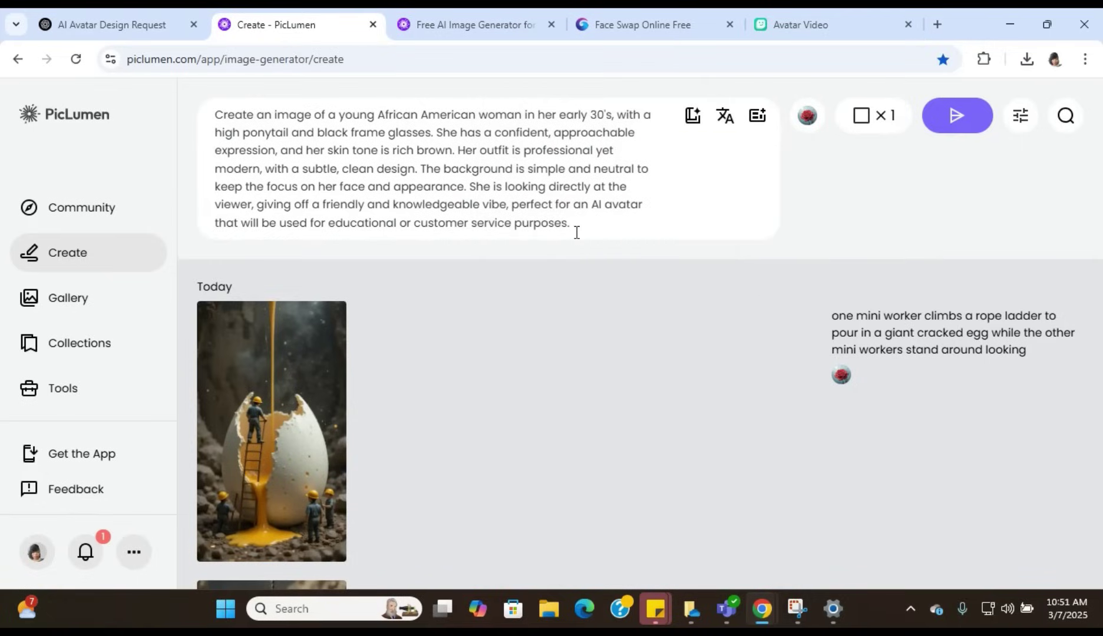
click(892, 118)
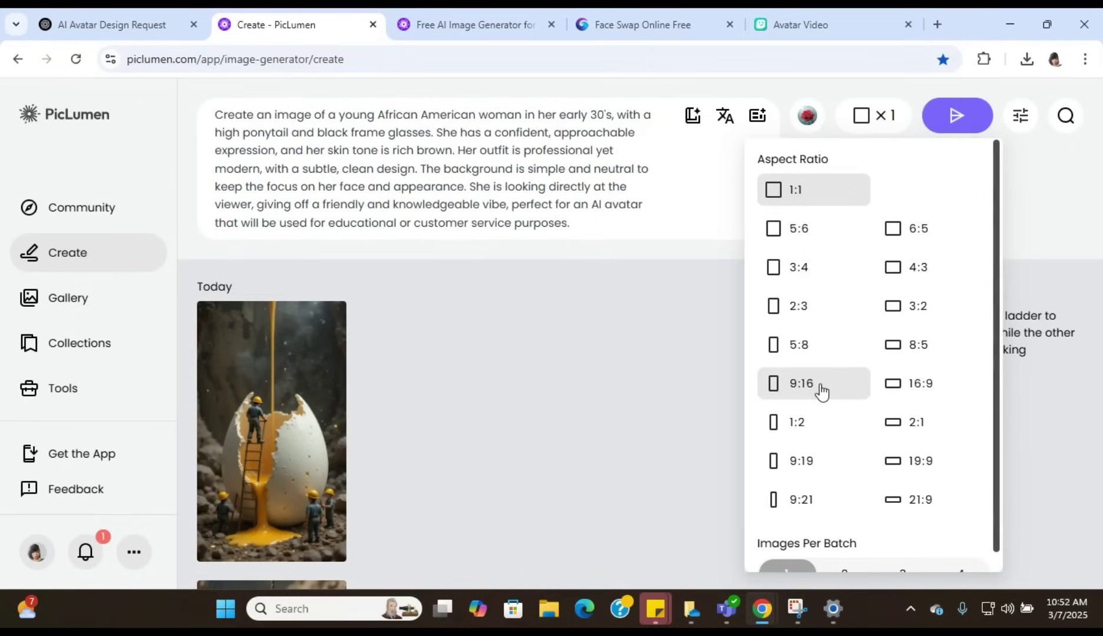
click(918, 389)
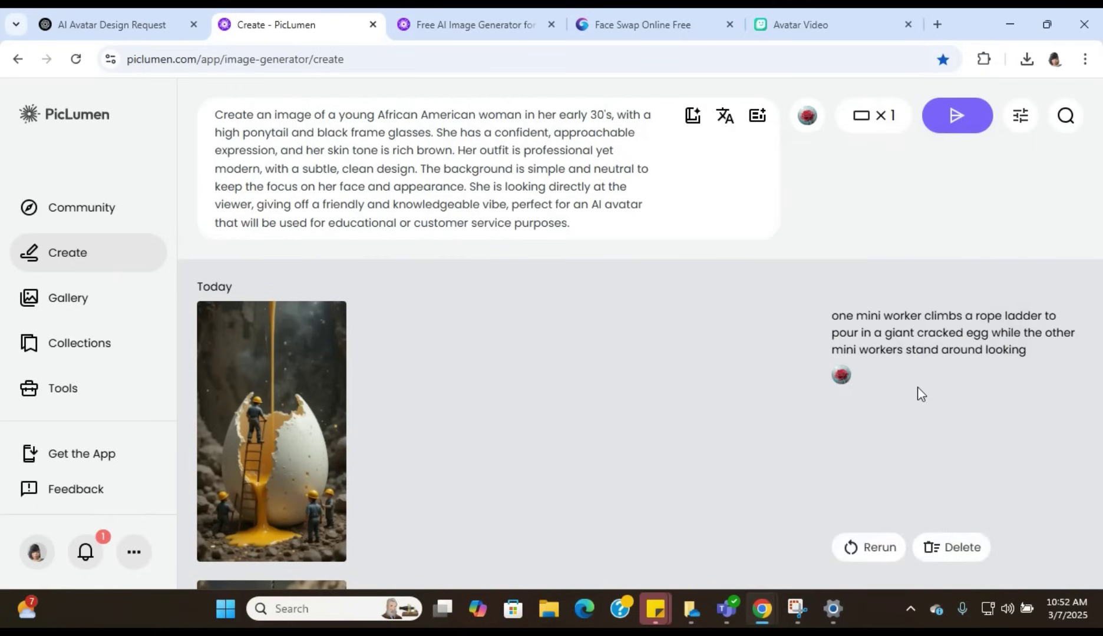
click(958, 123)
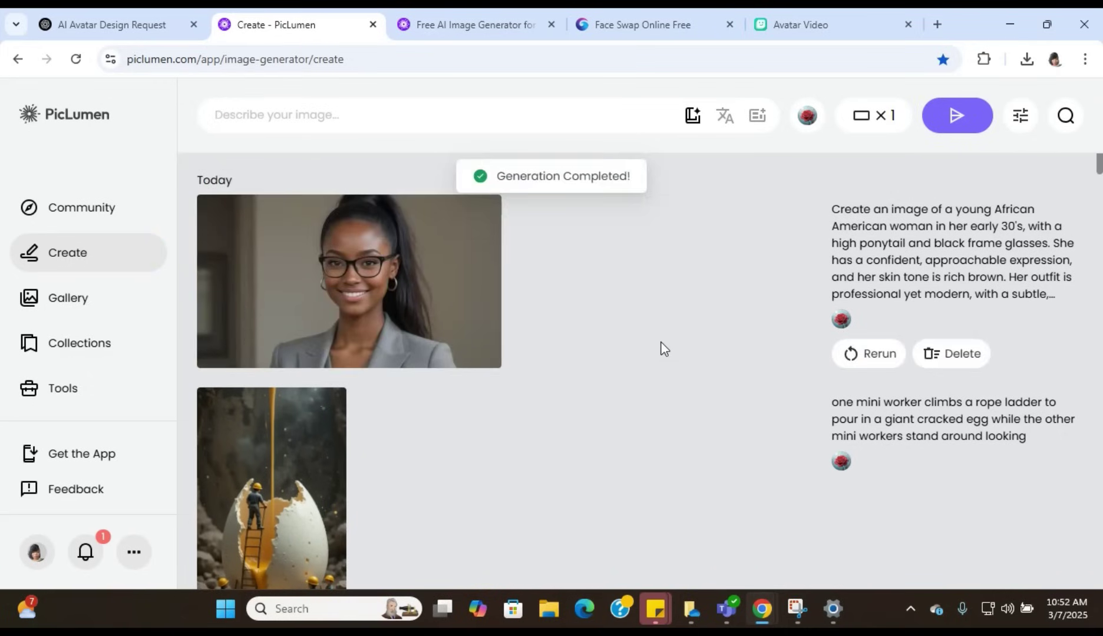
Step: Remix the first portrait to generate a second version, now in a black blazer on gray
click(388, 279)
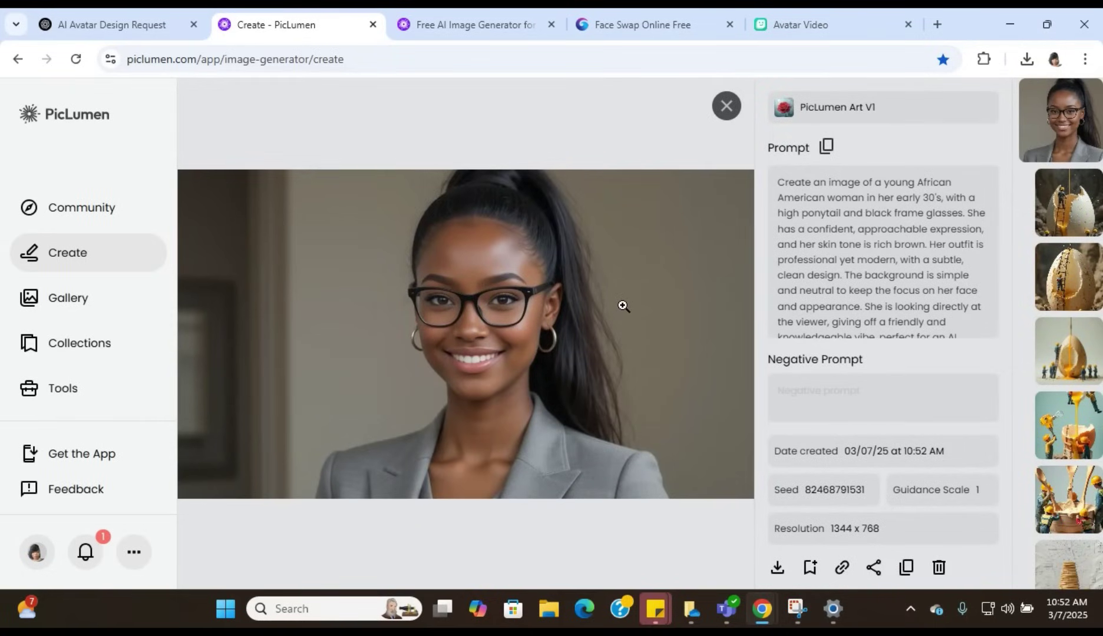
click(727, 107)
click(485, 349)
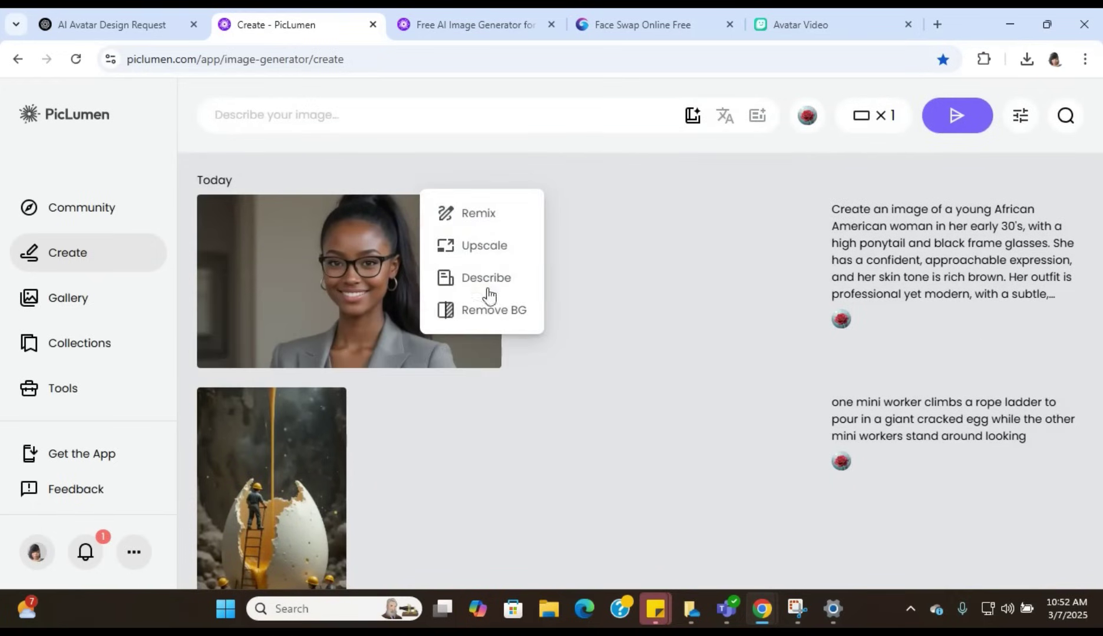
click(478, 213)
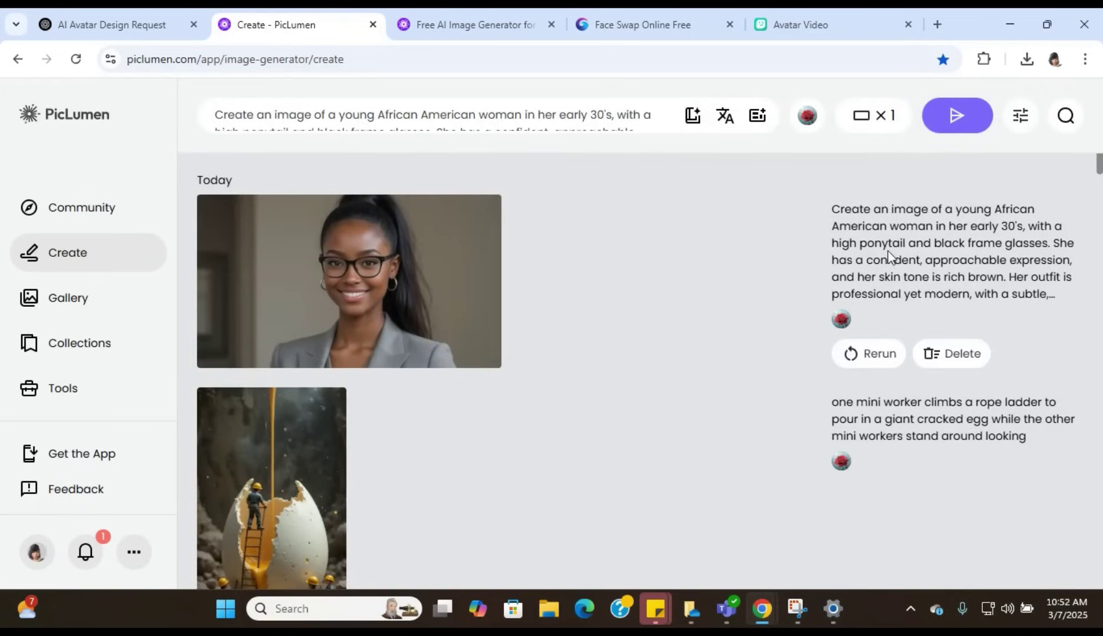
click(963, 117)
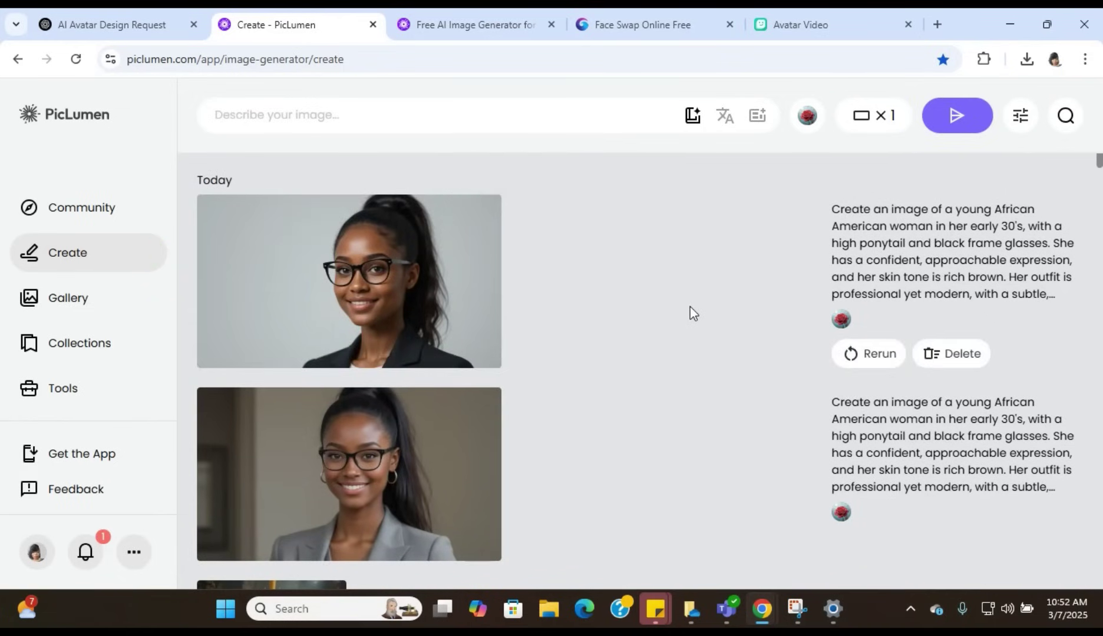
scroll(690, 307, down, 1)
scroll(683, 301, up, 1)
scroll(636, 292, down, 5)
scroll(639, 294, down, 6)
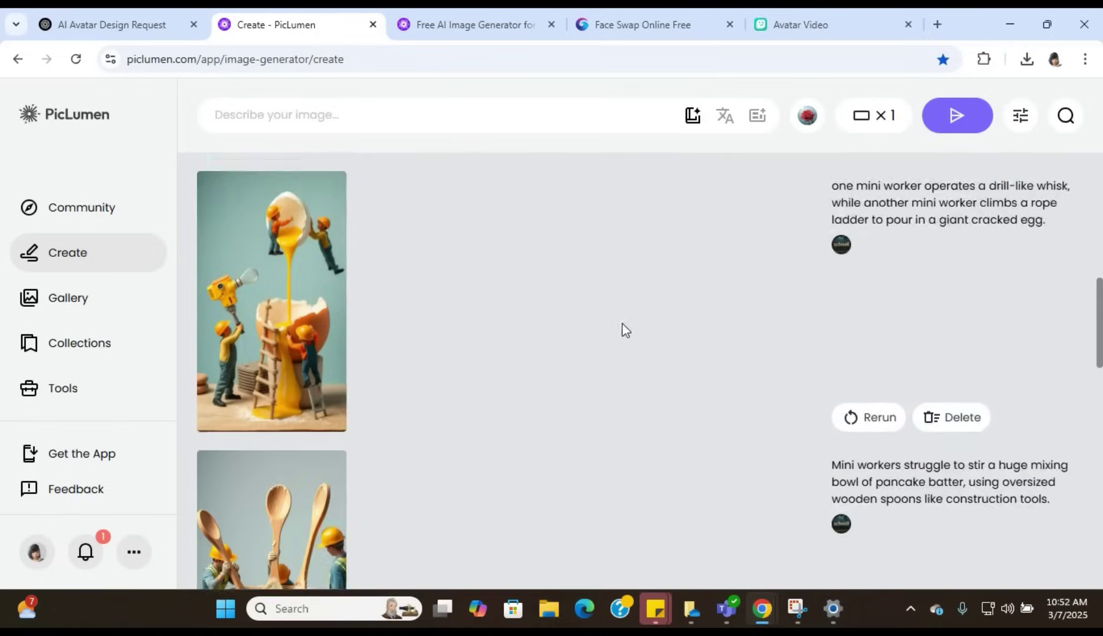
Step: Download the gallery picture of the woman typing on a laptop in bed
click(55, 308)
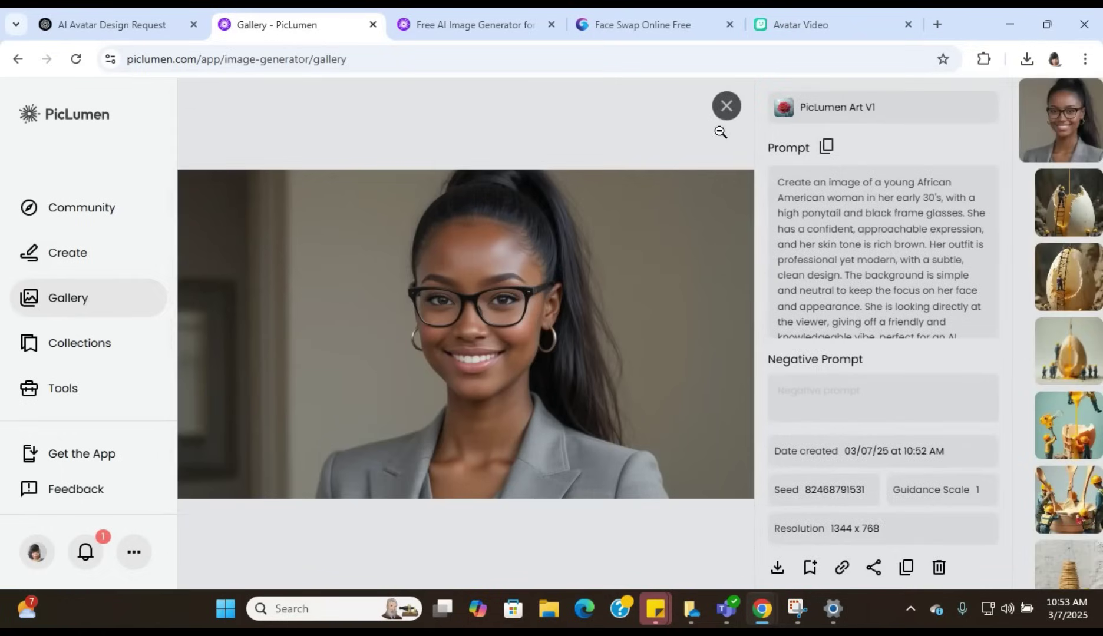
click(725, 109)
scroll(590, 418, down, 5)
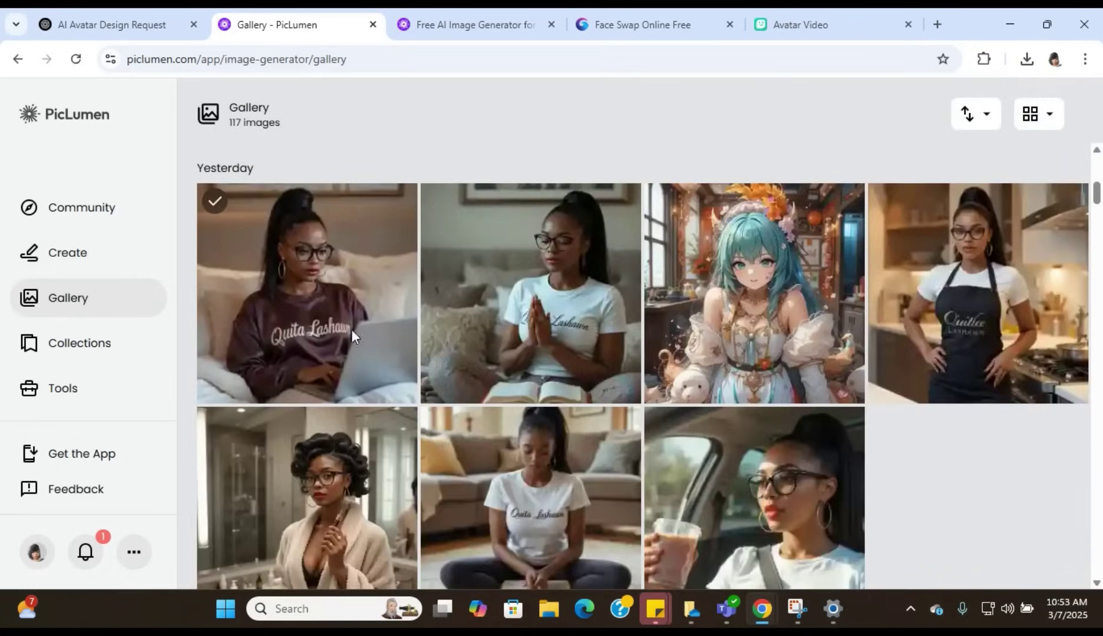
click(335, 312)
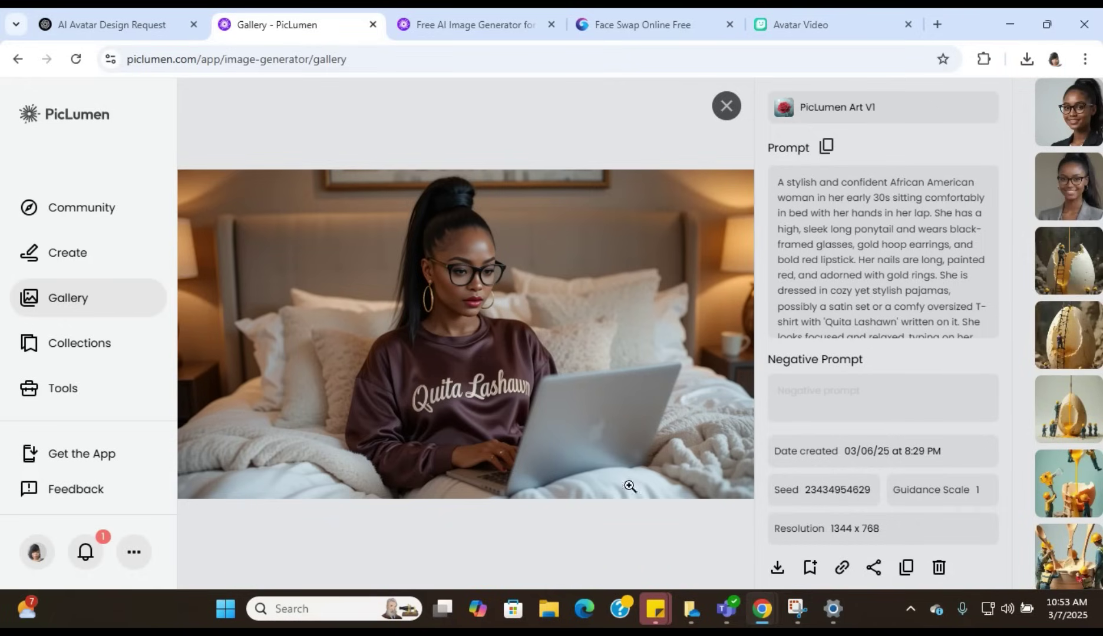
click(778, 569)
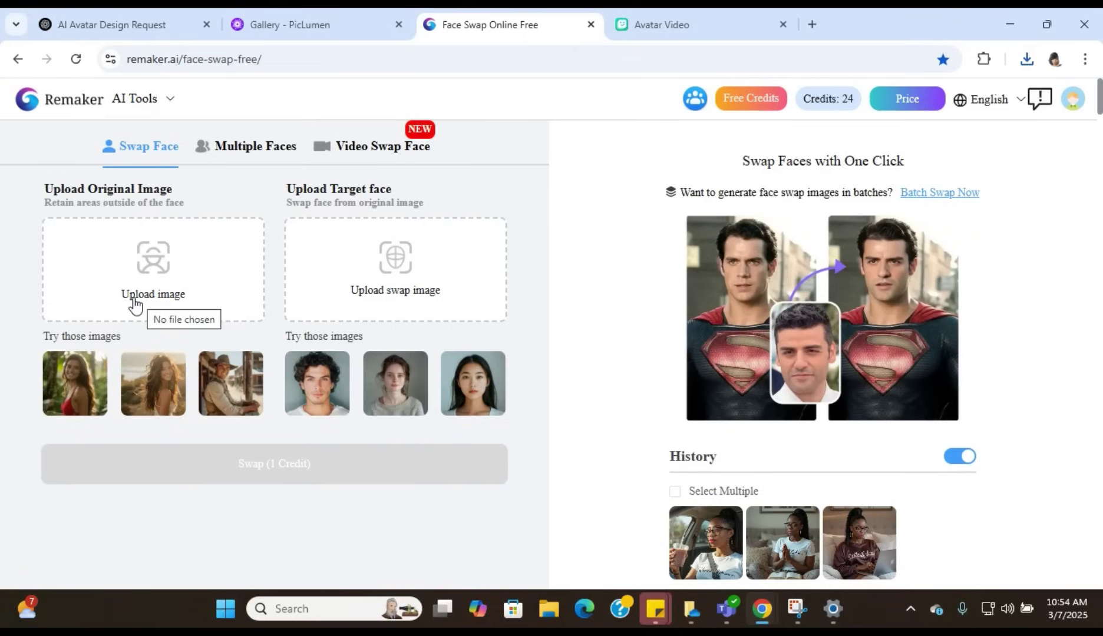
Step: Upload the bed-and-laptop photo as the original and the avatar portrait as the swap face
click(265, 28)
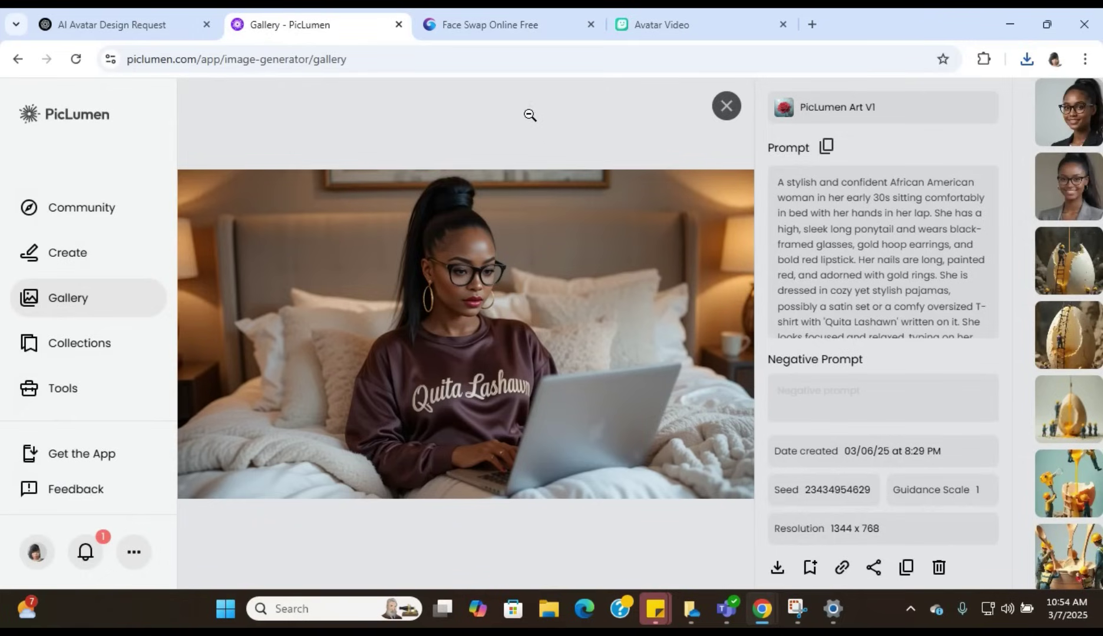
click(510, 24)
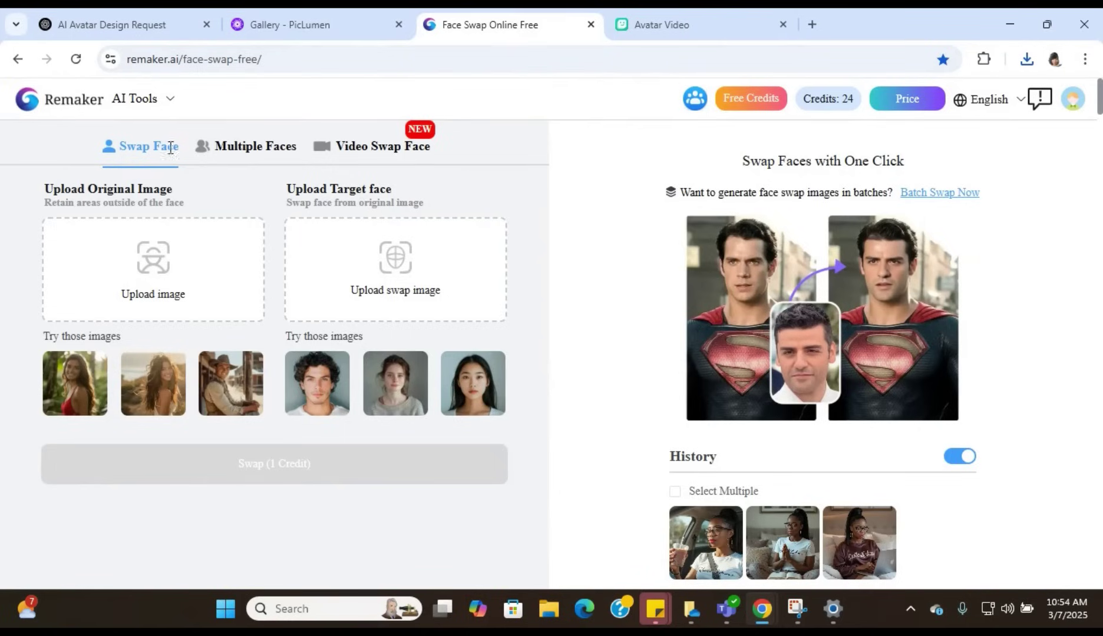
click(157, 264)
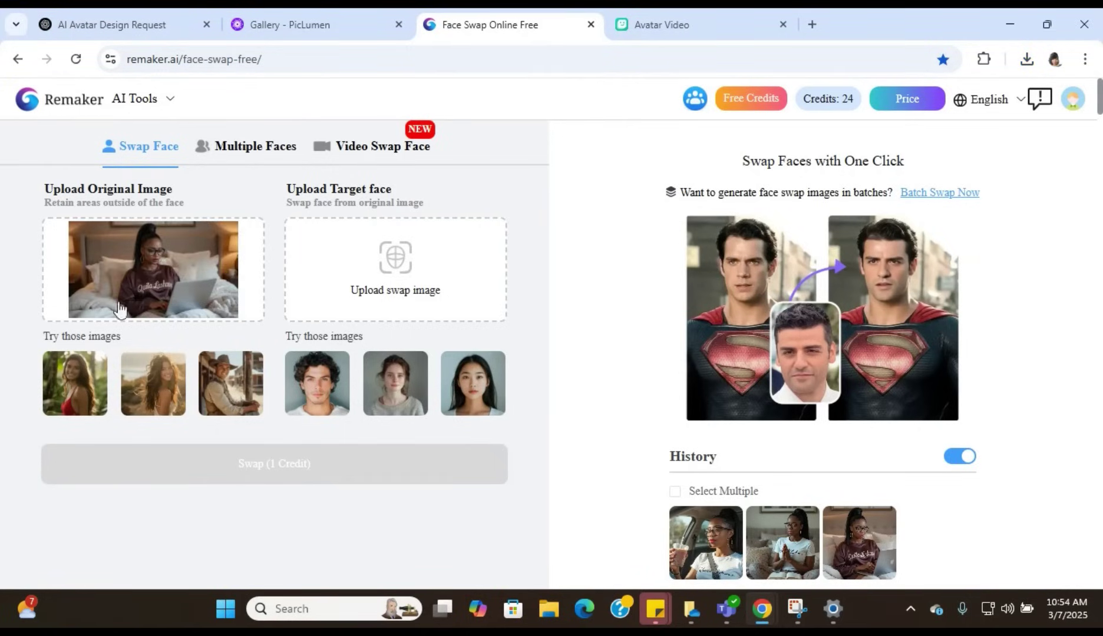
click(399, 262)
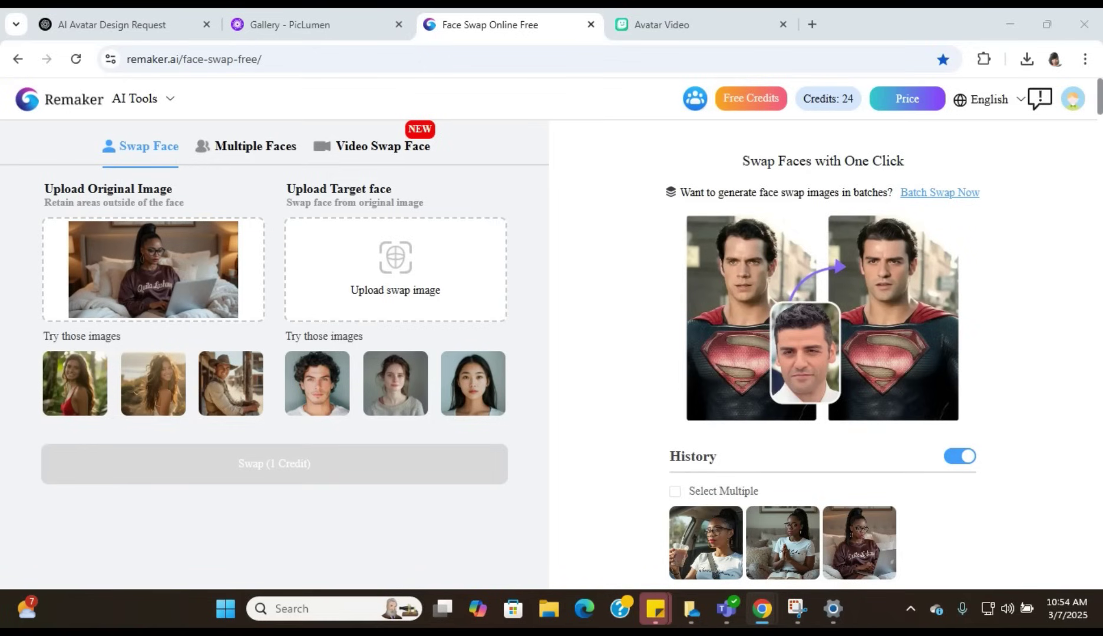
key(Return)
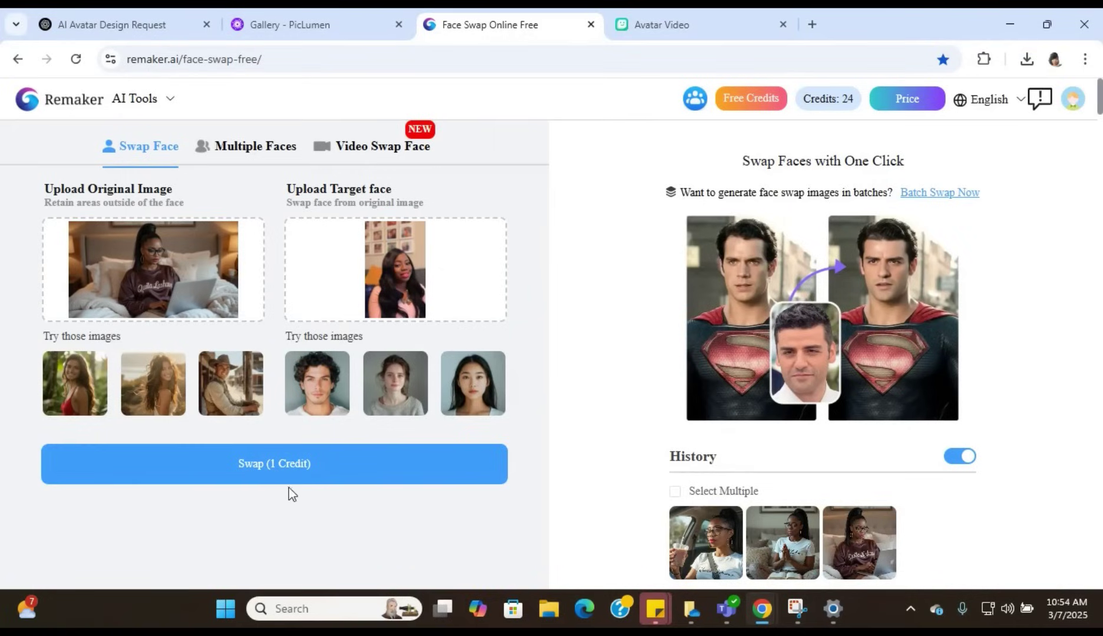
Step: Run the face swap for 1 credit and inspect the result at full size
click(253, 468)
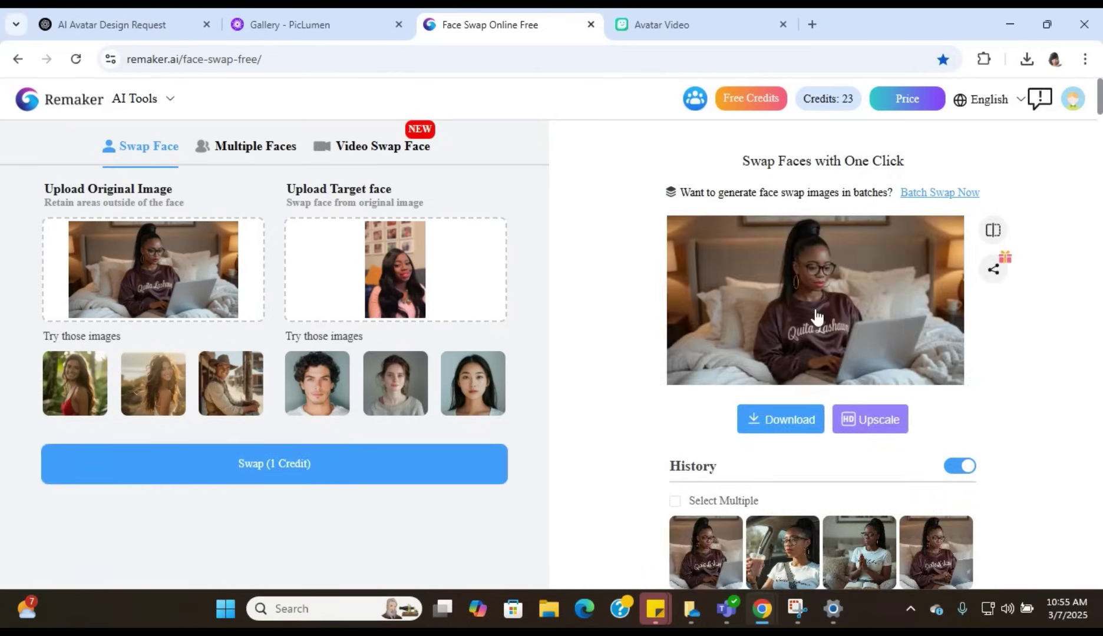
click(815, 318)
scroll(638, 324, down, 3)
scroll(655, 321, down, 1)
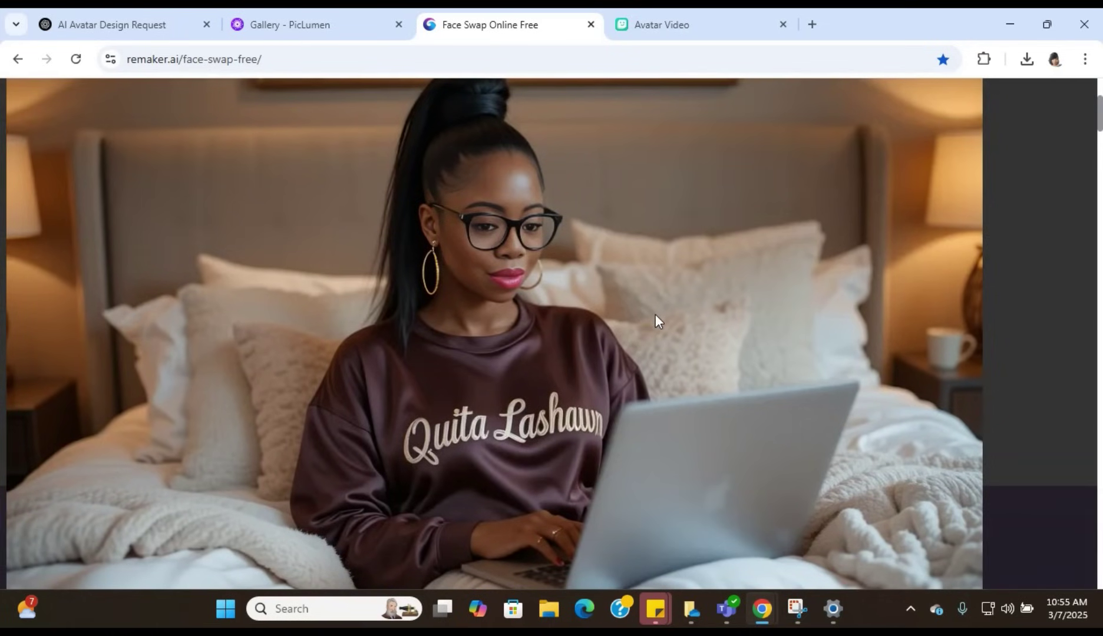
scroll(656, 321, up, 1)
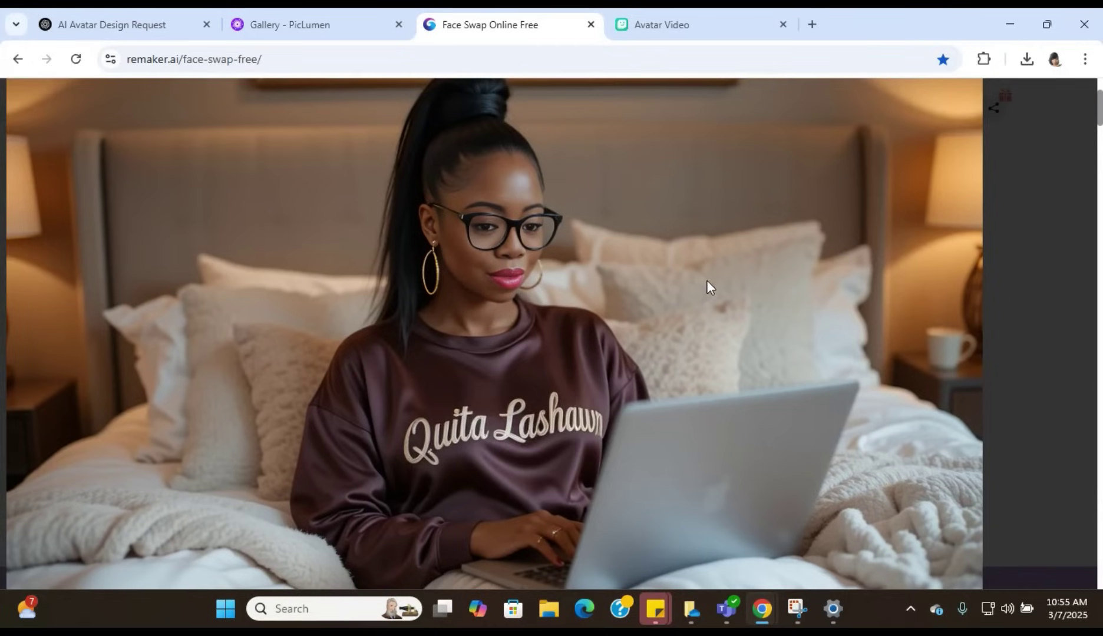
scroll(728, 297, down, 1)
scroll(729, 298, up, 3)
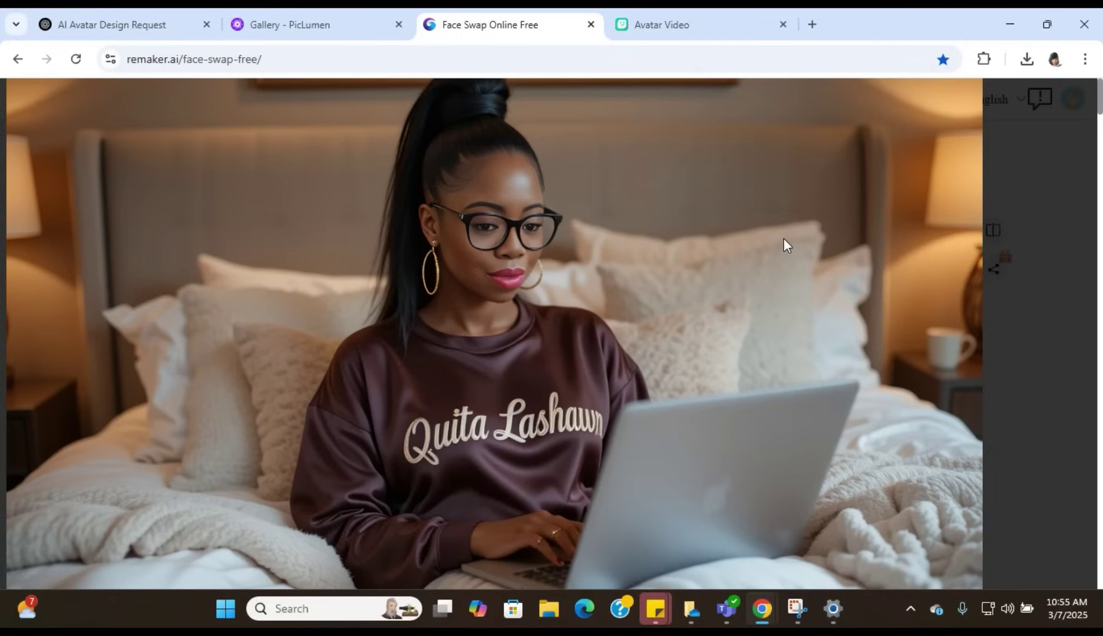
scroll(578, 306, down, 3)
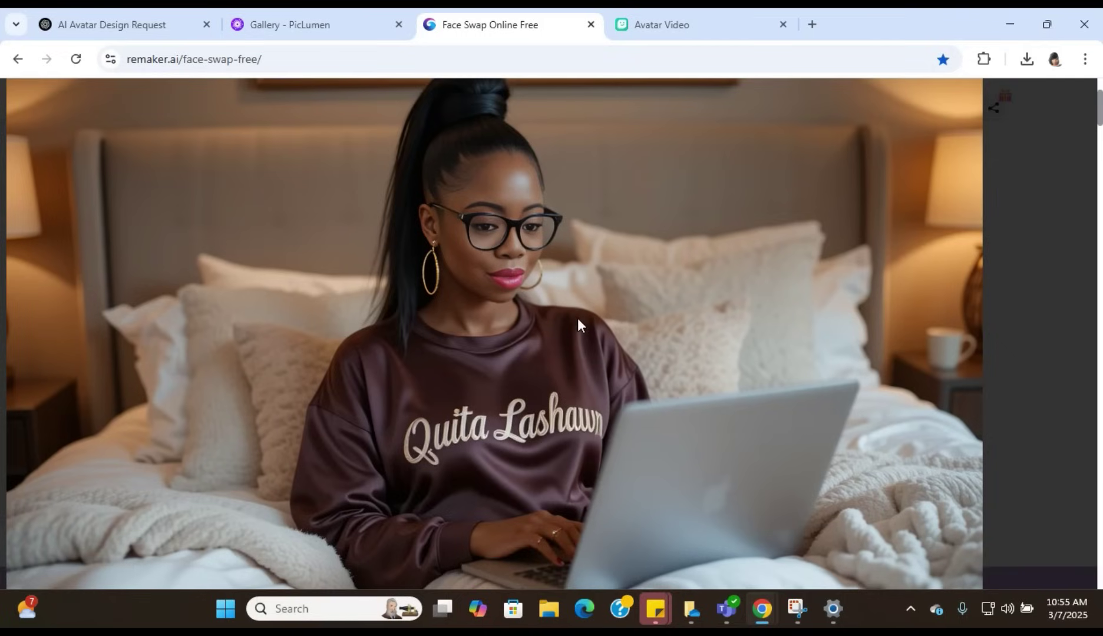
scroll(683, 318, up, 1)
scroll(704, 324, down, 2)
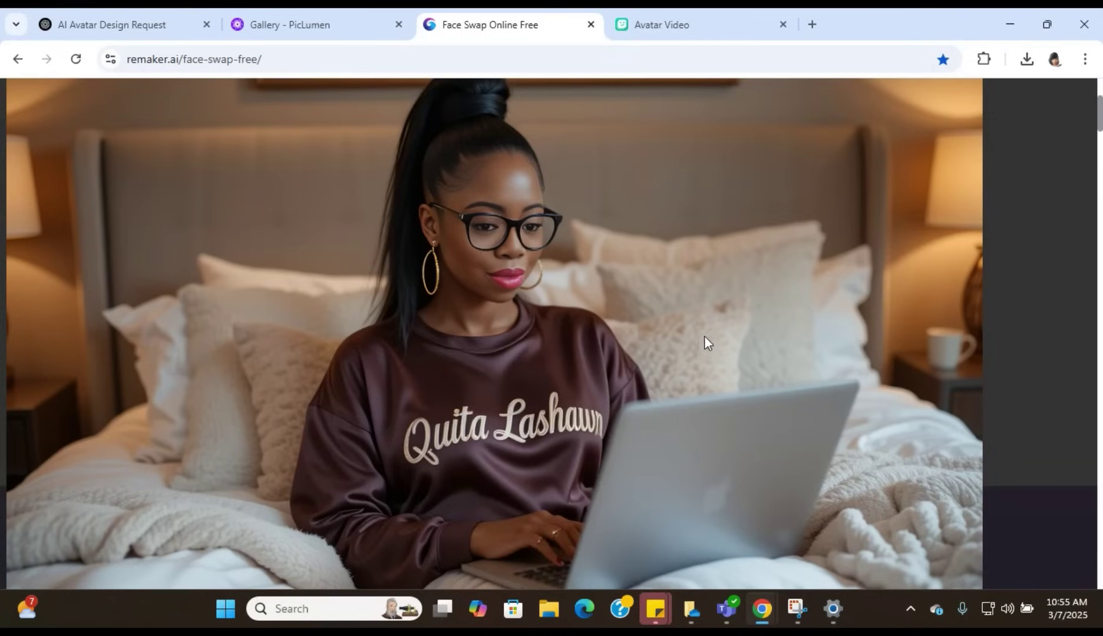
Step: Download the face-swapped bed-and-laptop image as a PNG
click(1091, 211)
scroll(923, 340, up, 4)
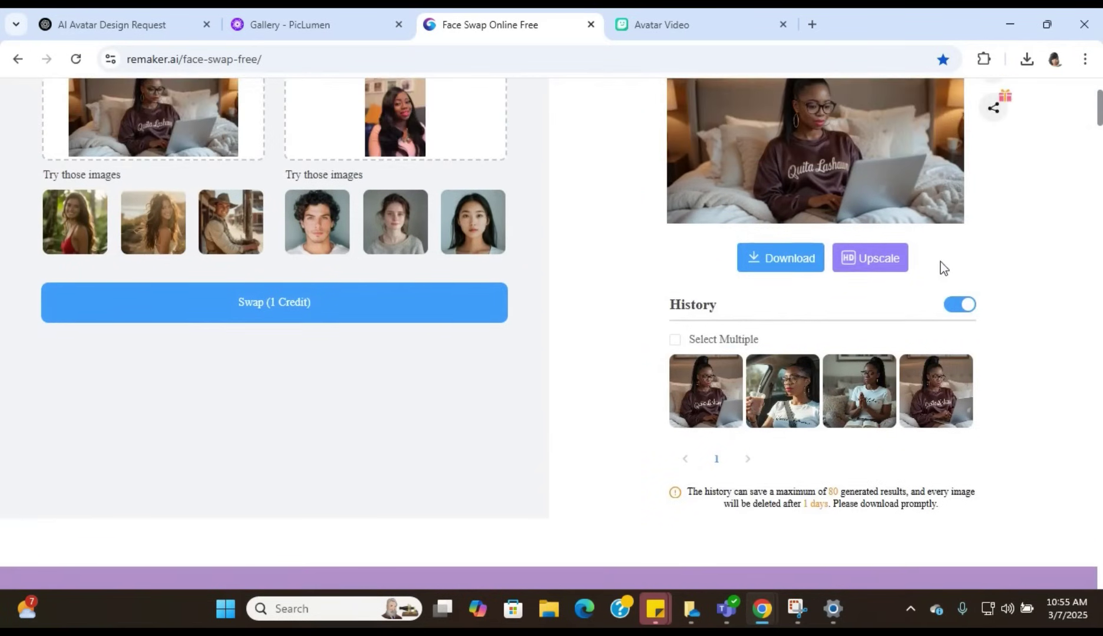
scroll(908, 239, up, 1)
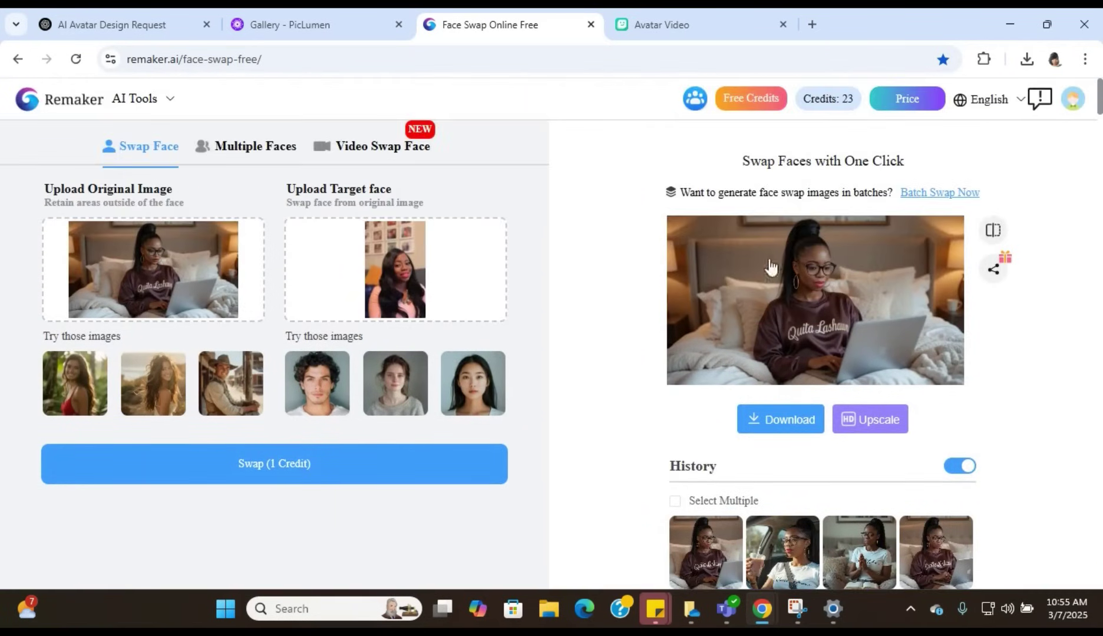
click(780, 424)
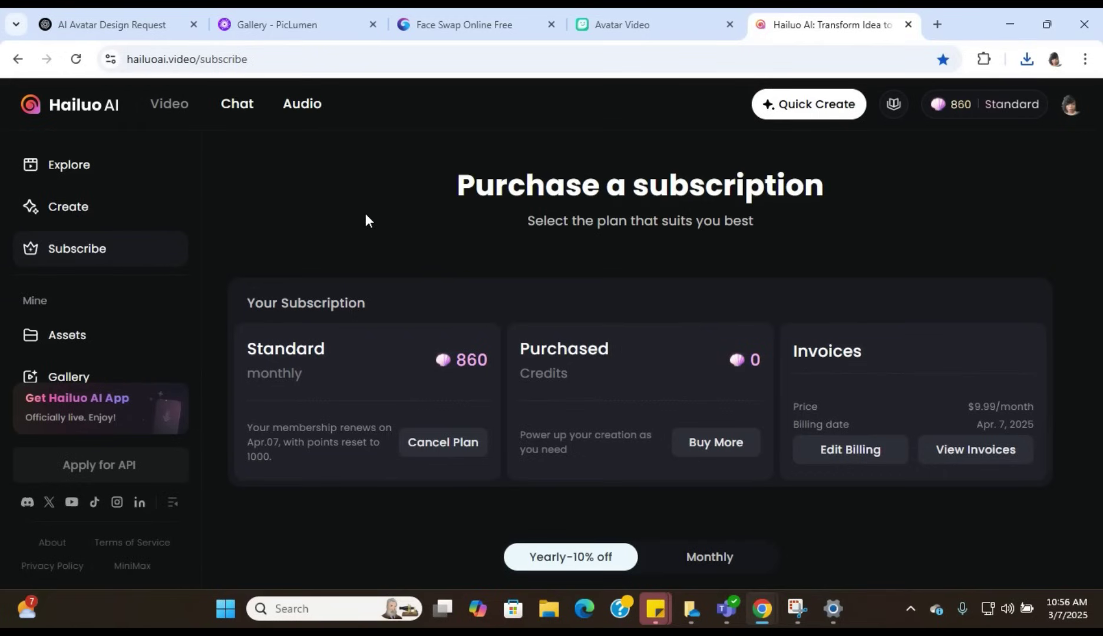
Step: Go to Hailuo AI's Create page from the left sidebar
click(80, 212)
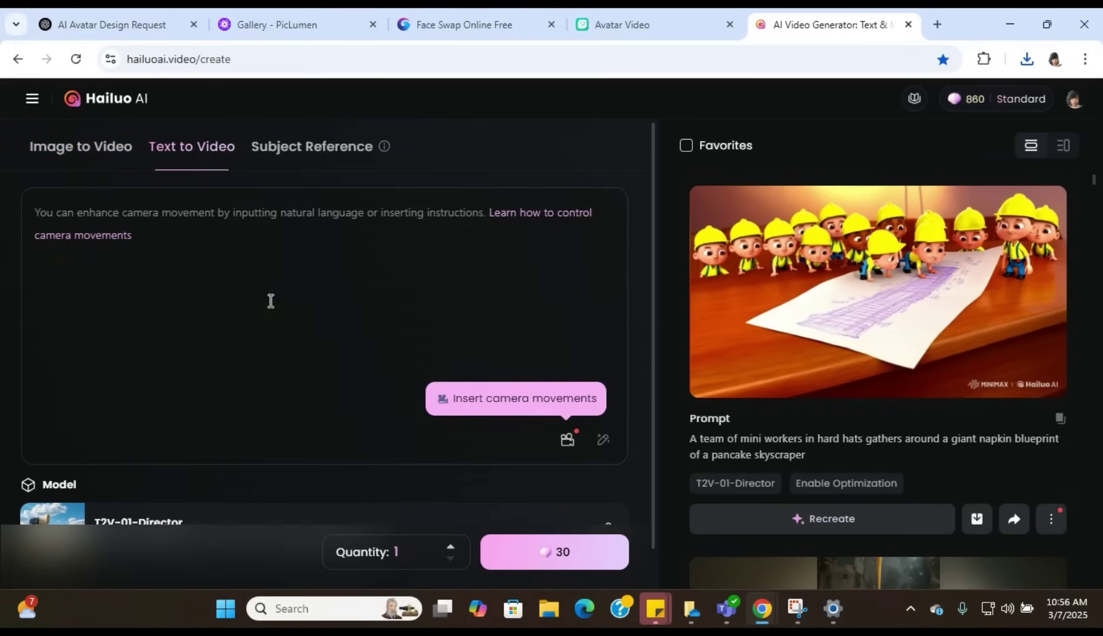
Step: Switch to Image to Video and upload the face-swapped laptop photo
click(88, 157)
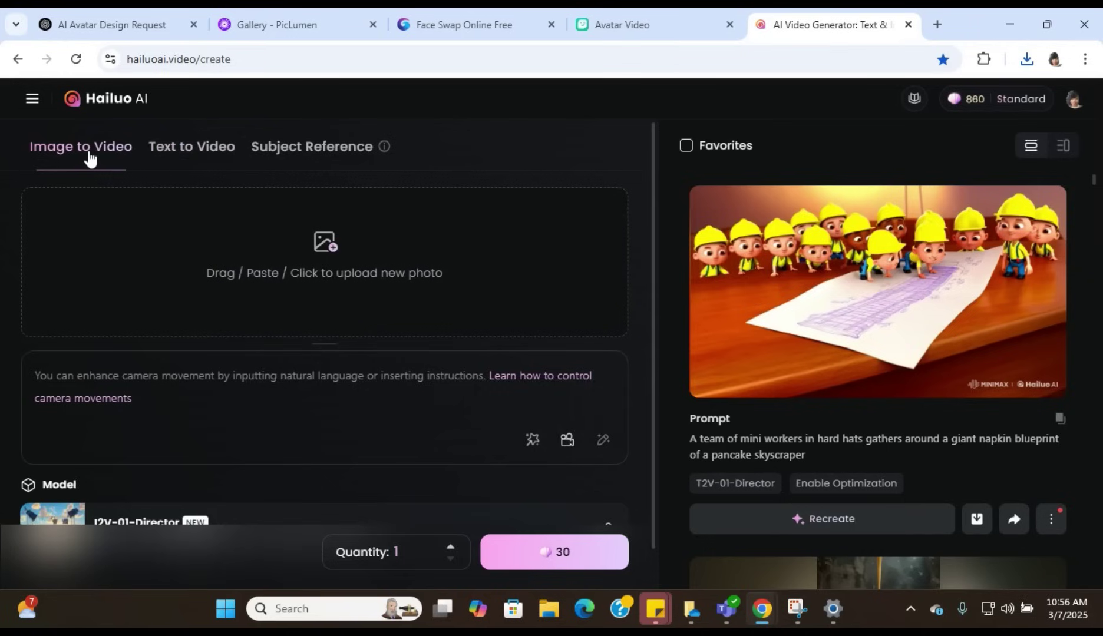
click(321, 247)
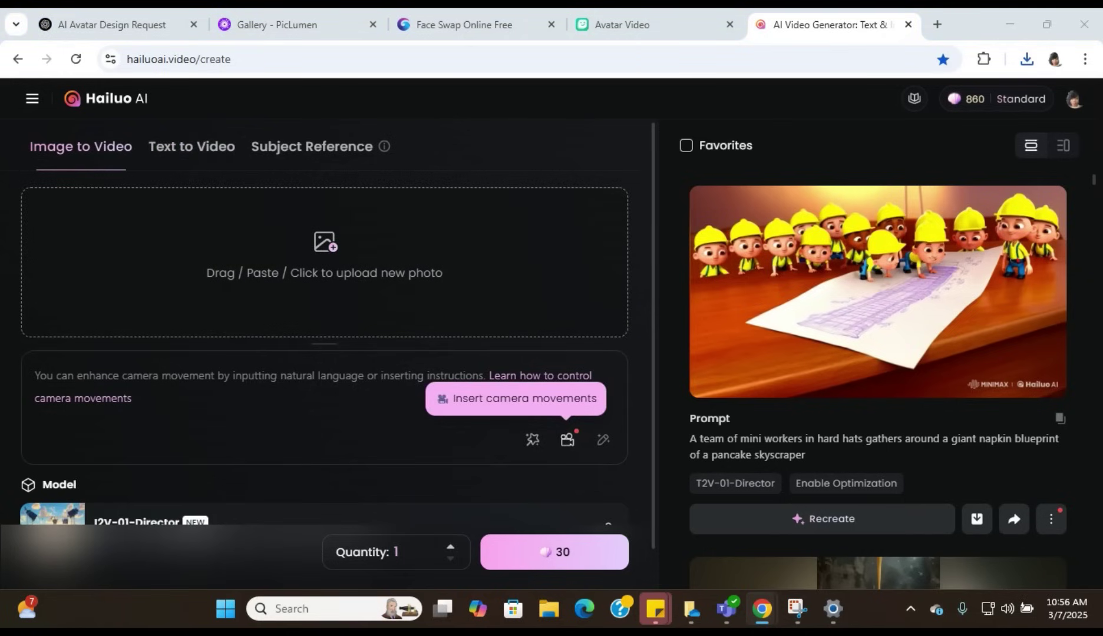
key(Return)
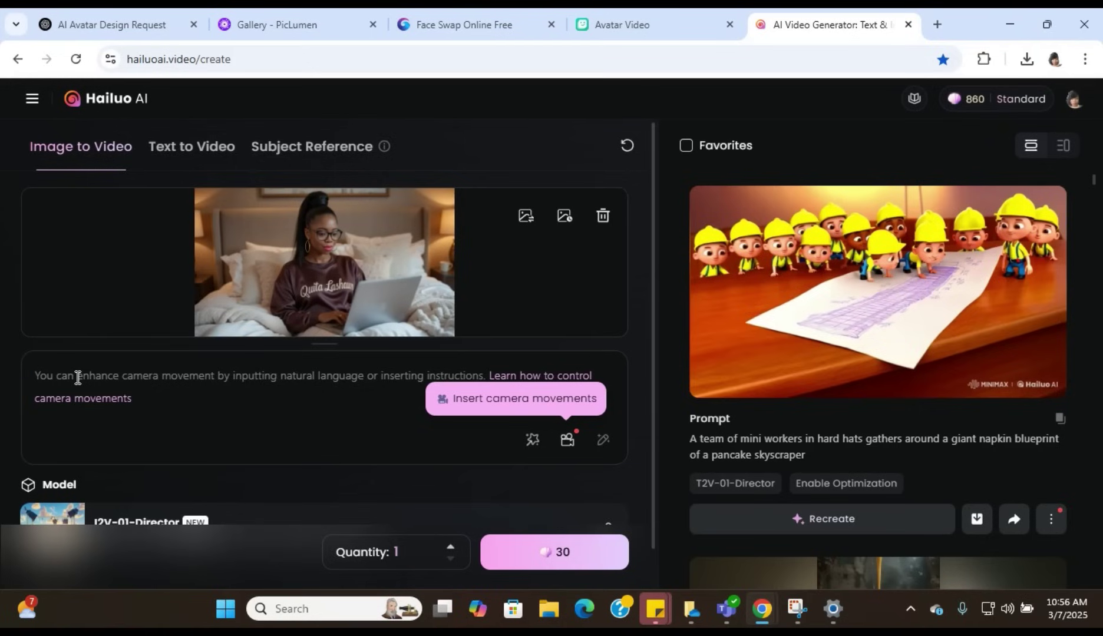
Step: Copy the earlier prompt about talking to the camera and paste it into the prompt box
scroll(862, 406, down, 15)
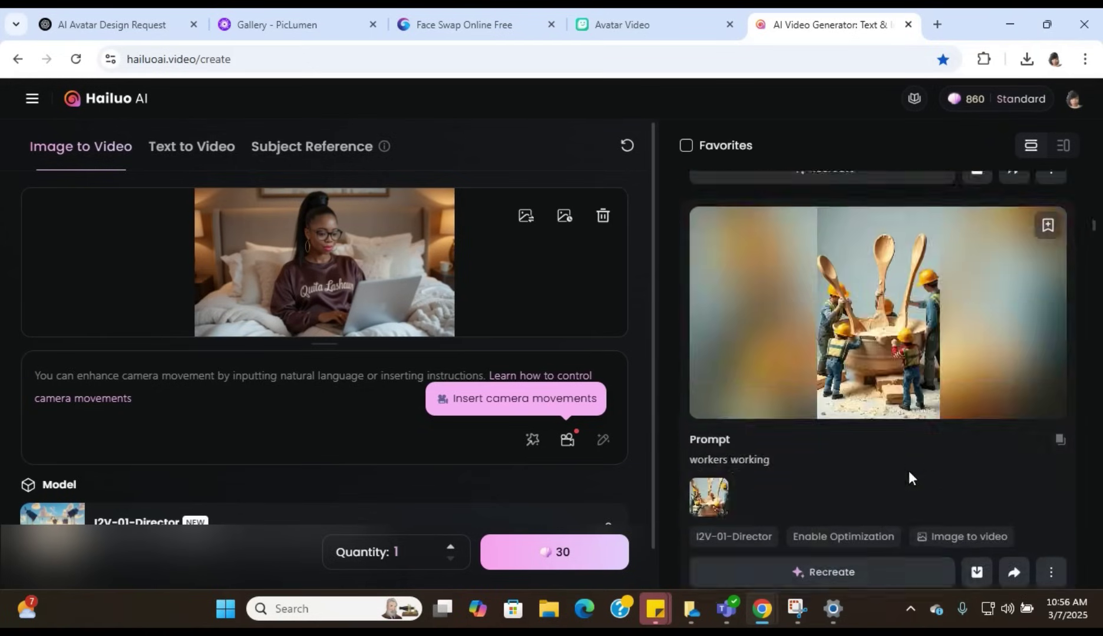
scroll(908, 449, down, 10)
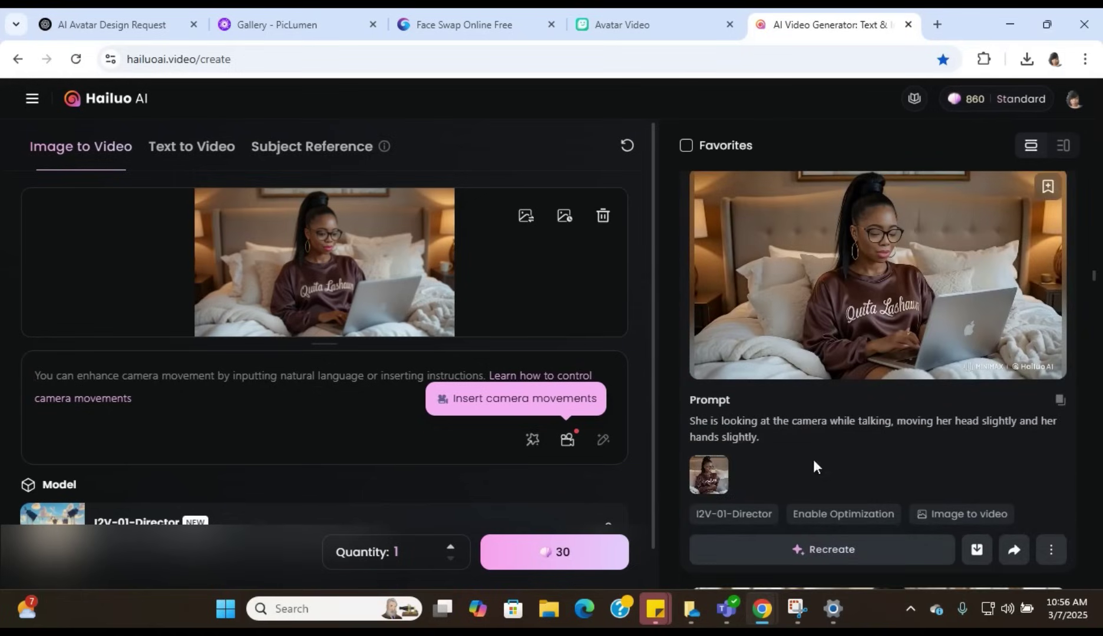
drag(691, 420, 768, 445)
right_click(766, 424)
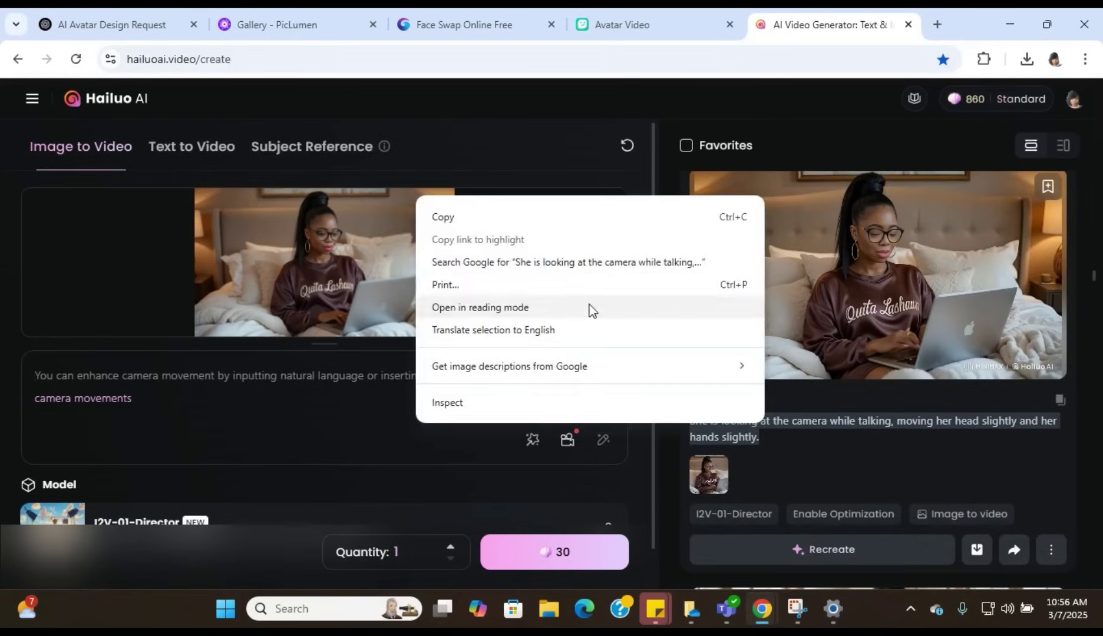
click(472, 218)
click(76, 368)
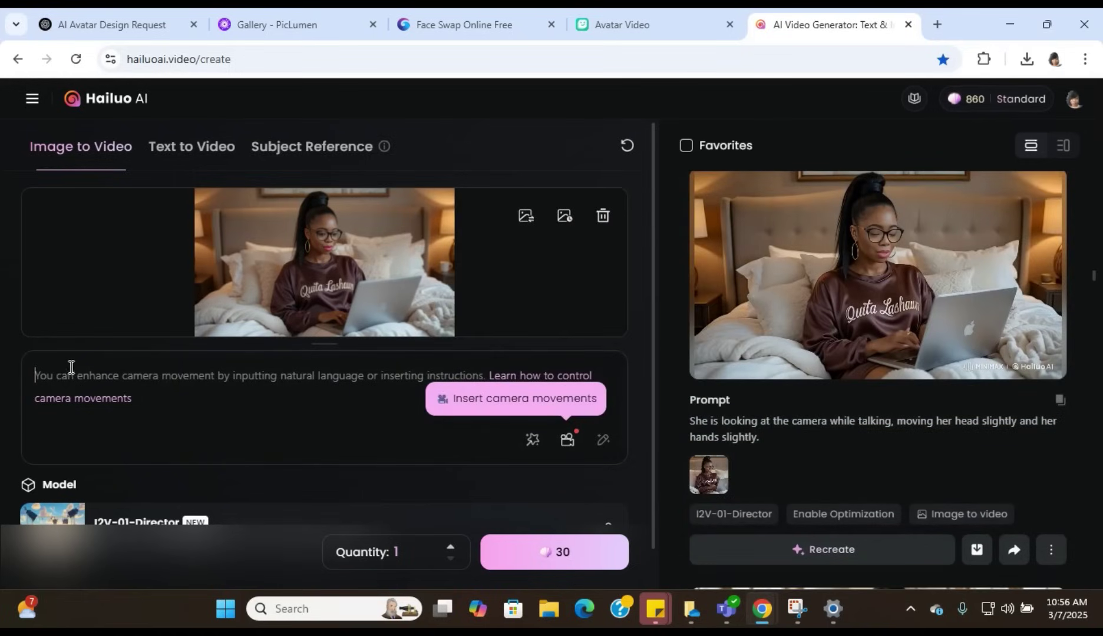
key(ctrl+v)
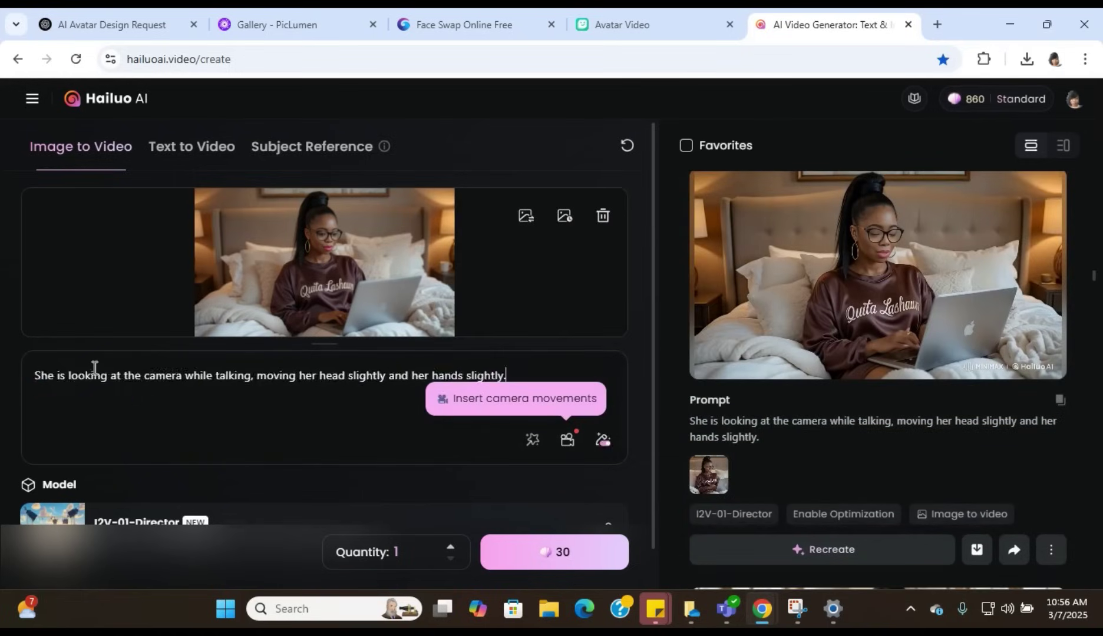
Step: Generate the six-second laptop-woman clip for 30 credits, review it, then move to DreamFace
click(552, 565)
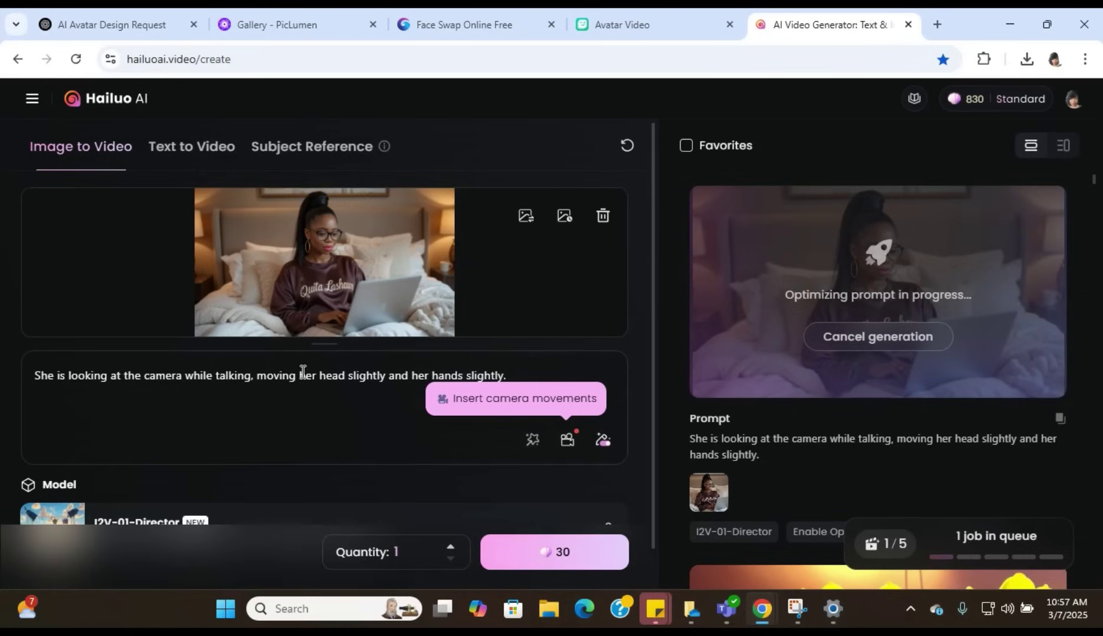
scroll(809, 359, down, 15)
scroll(865, 415, down, 12)
scroll(876, 430, down, 10)
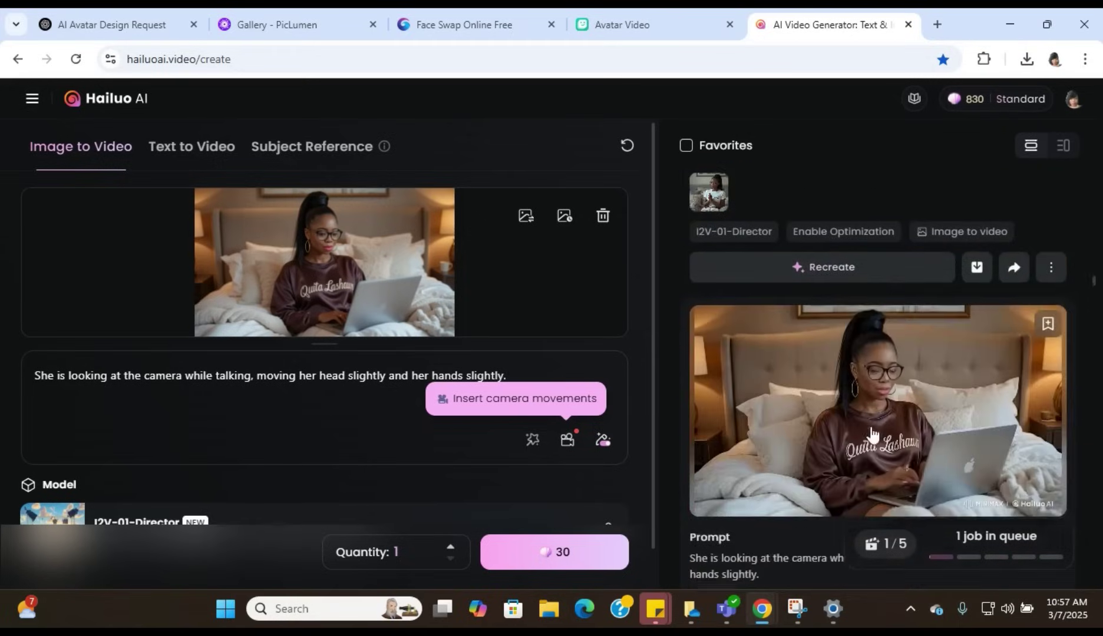
click(863, 348)
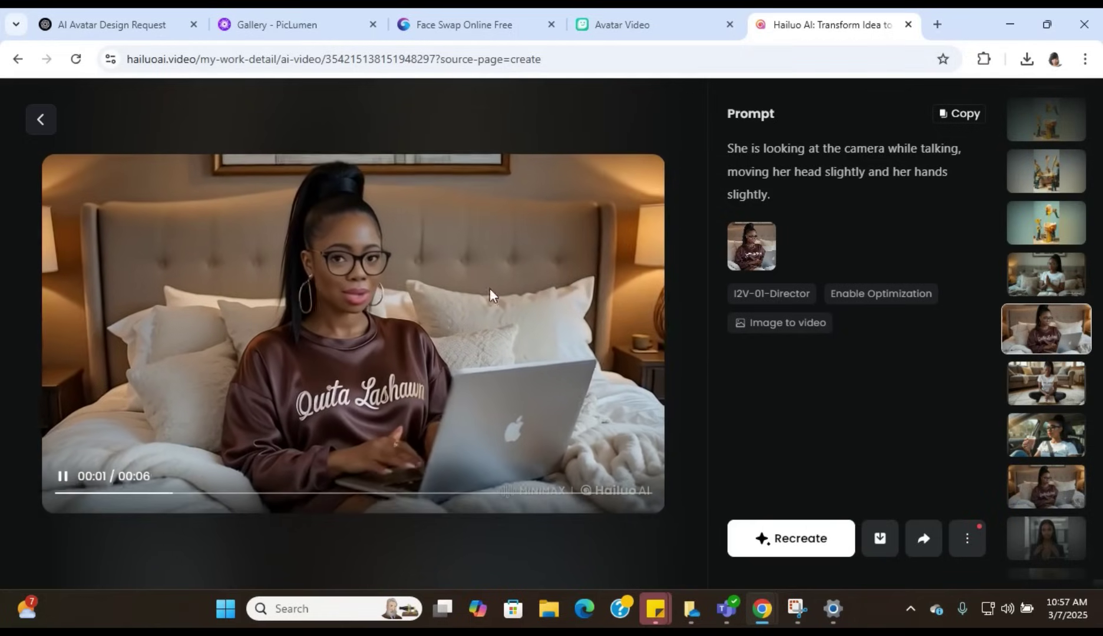
click(641, 27)
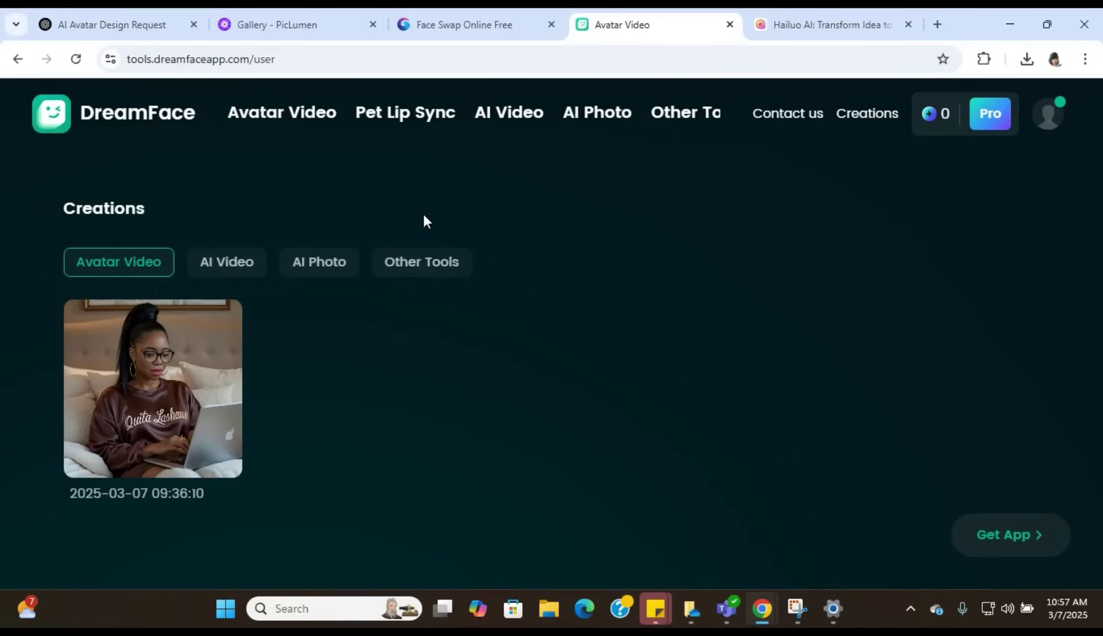
Step: In Avatar Video, dismiss the upload options and pick the brown-sweatshirt woman with the laptop as avatar
click(276, 118)
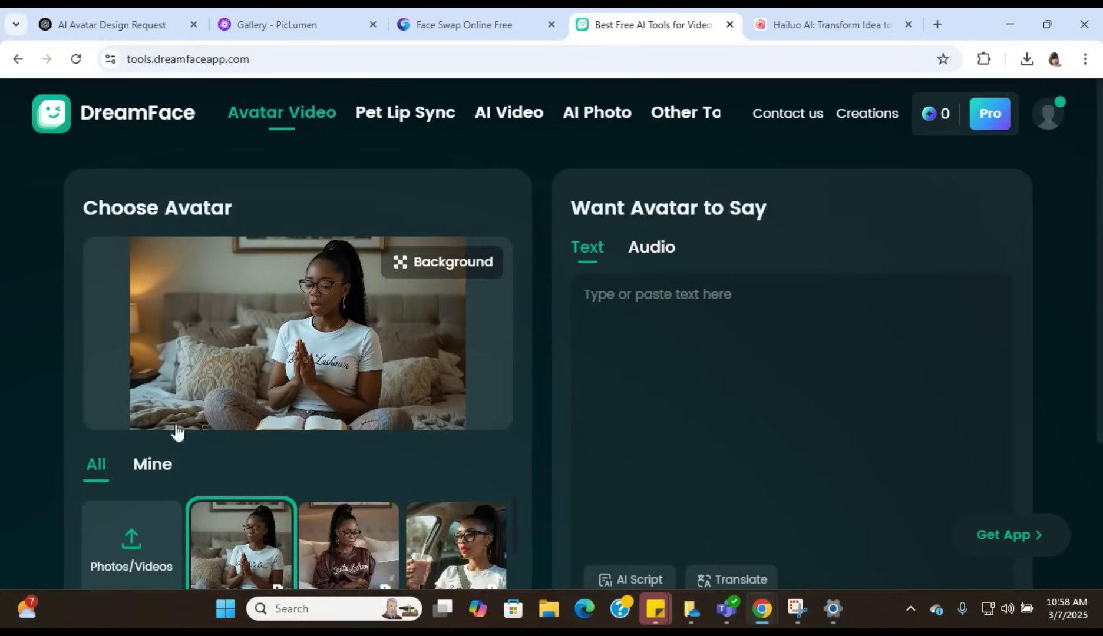
click(126, 537)
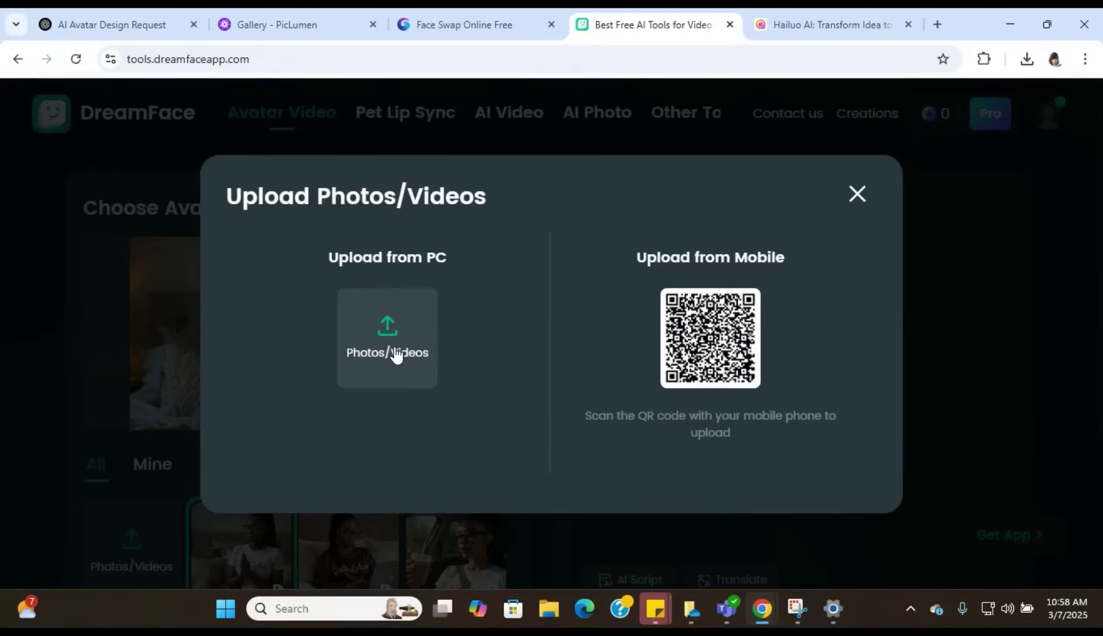
click(858, 194)
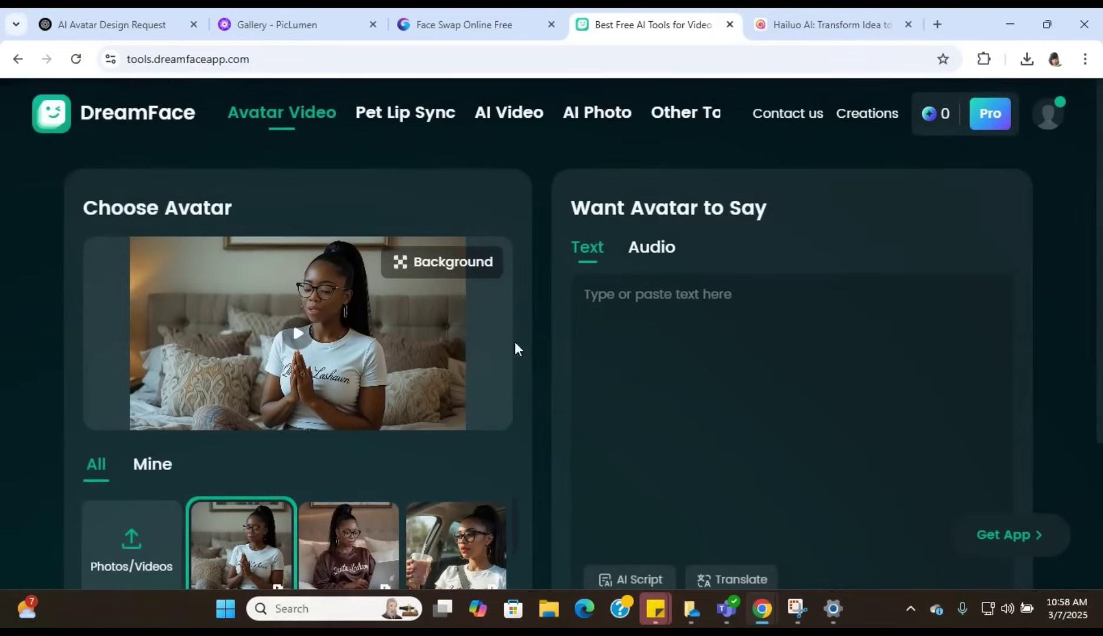
click(347, 552)
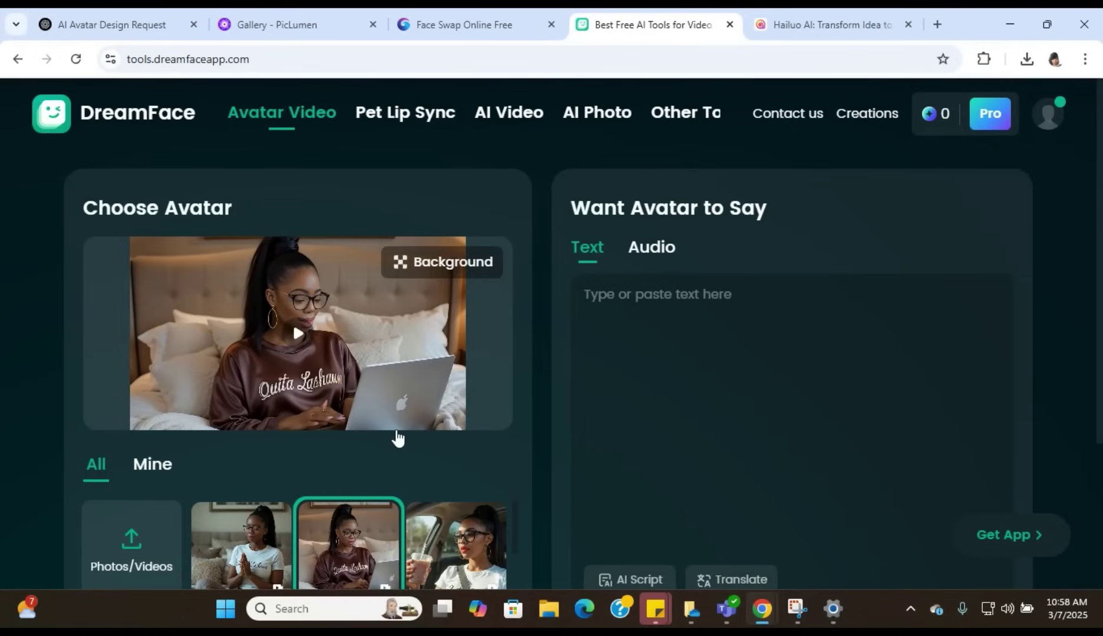
scroll(921, 347, down, 1)
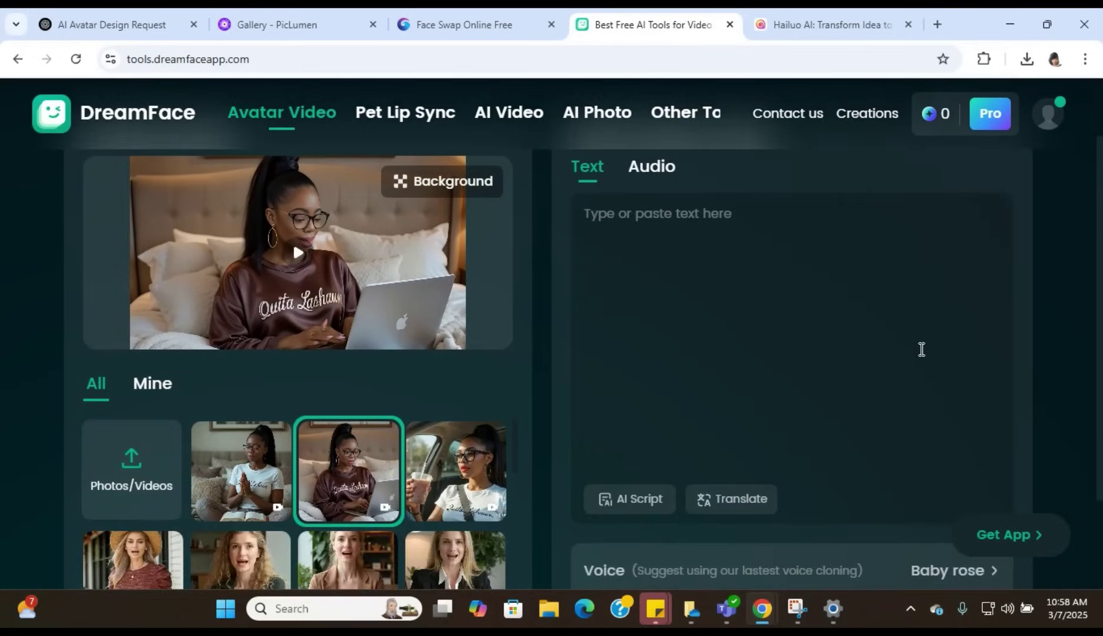
scroll(921, 347, up, 1)
scroll(921, 347, down, 1)
scroll(798, 397, up, 1)
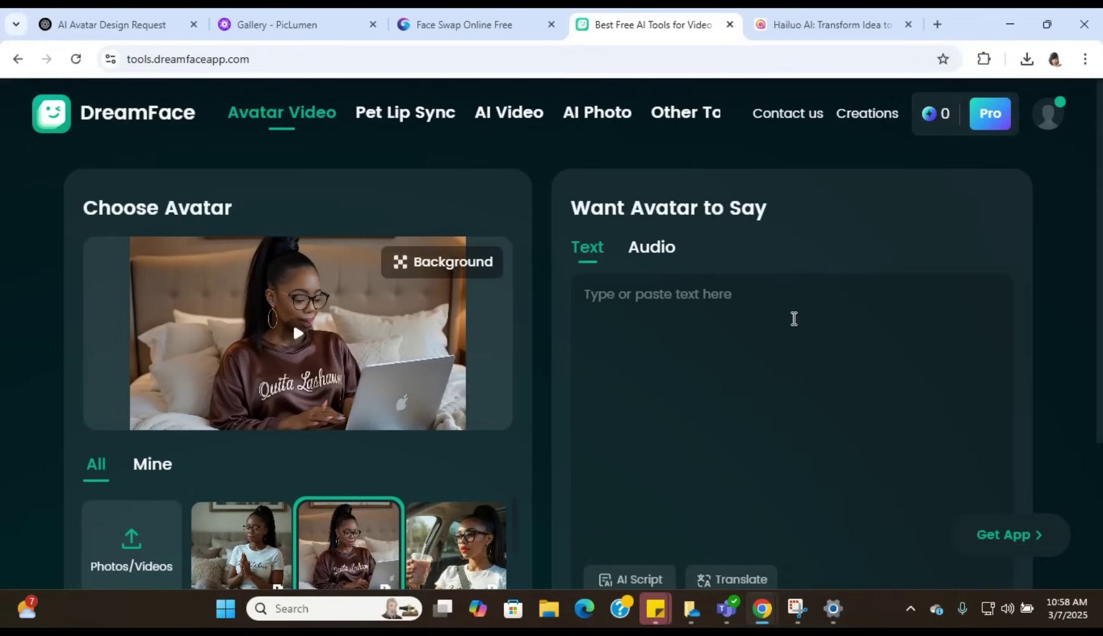
scroll(807, 348, down, 2)
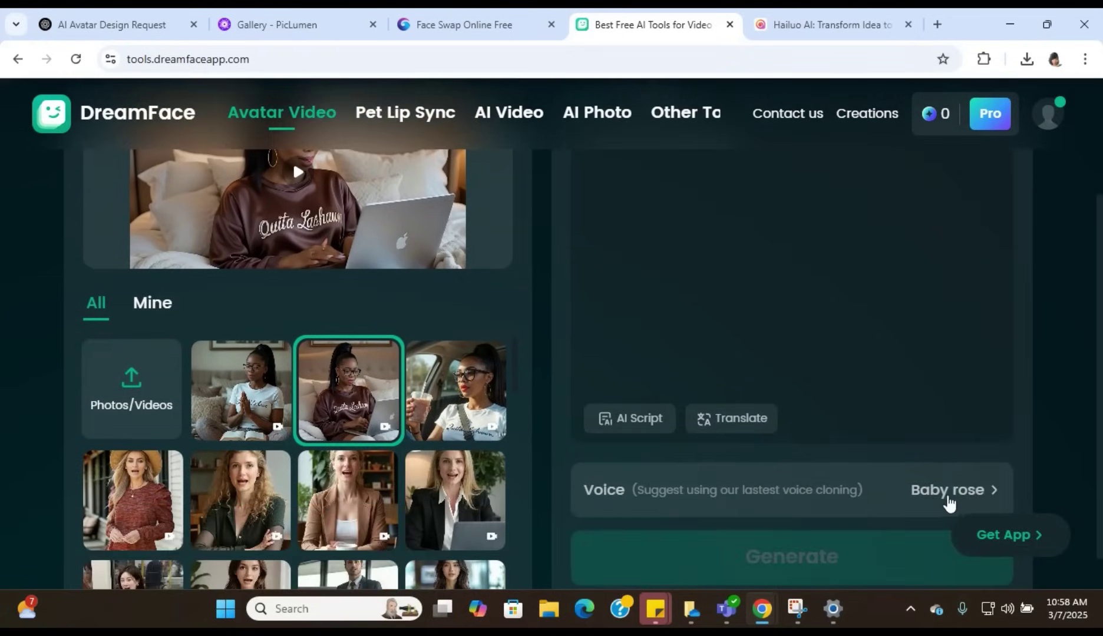
click(946, 499)
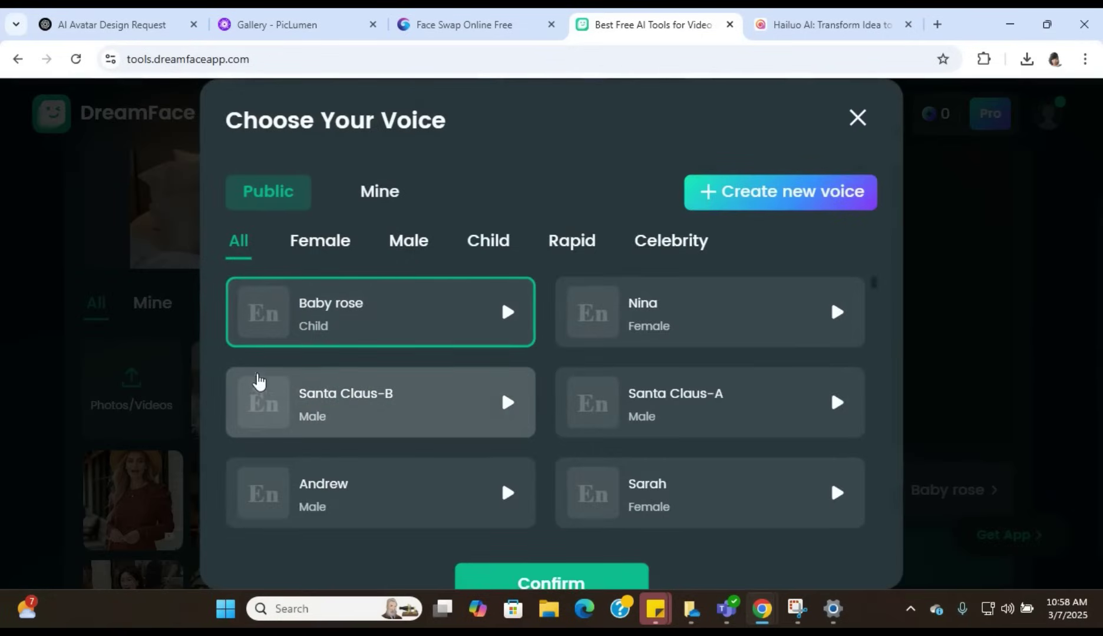
click(372, 191)
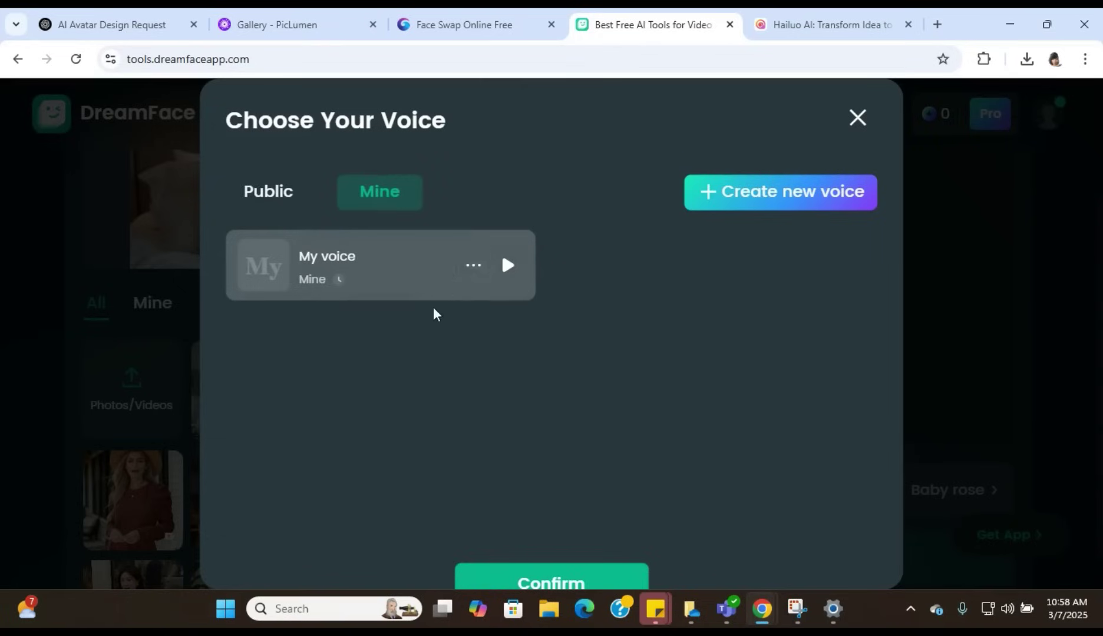
click(859, 118)
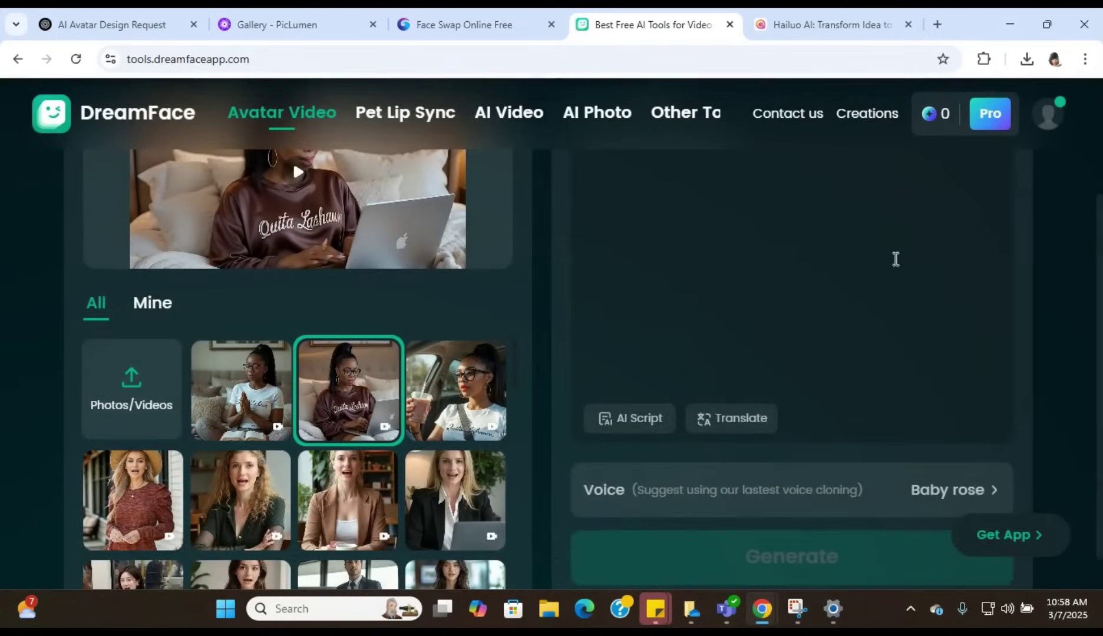
scroll(889, 333, up, 1)
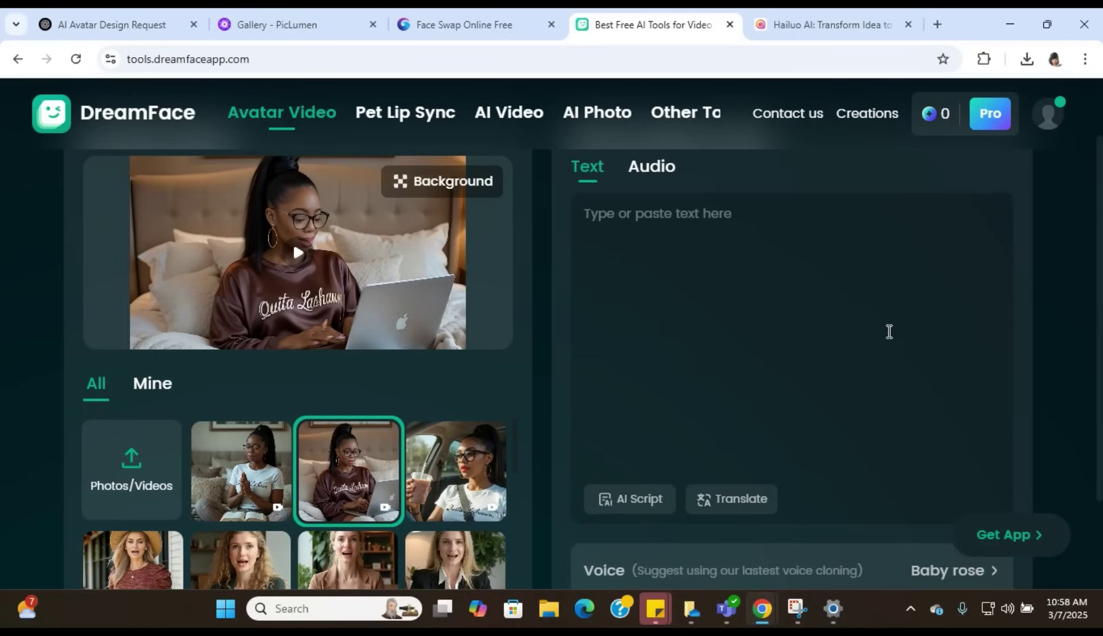
click(653, 169)
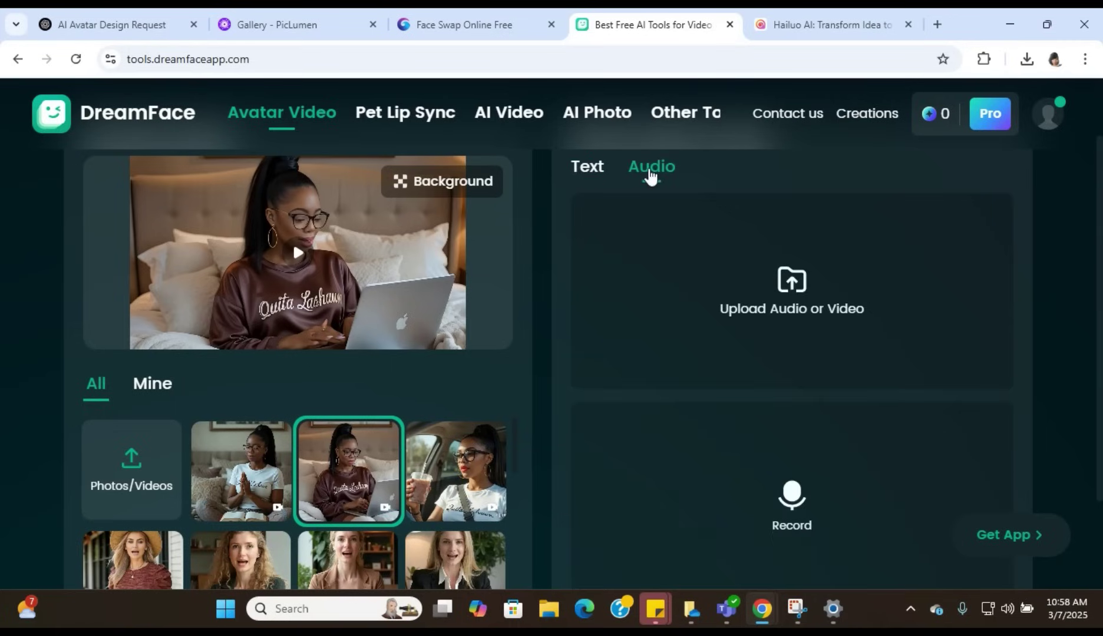
scroll(948, 308, down, 2)
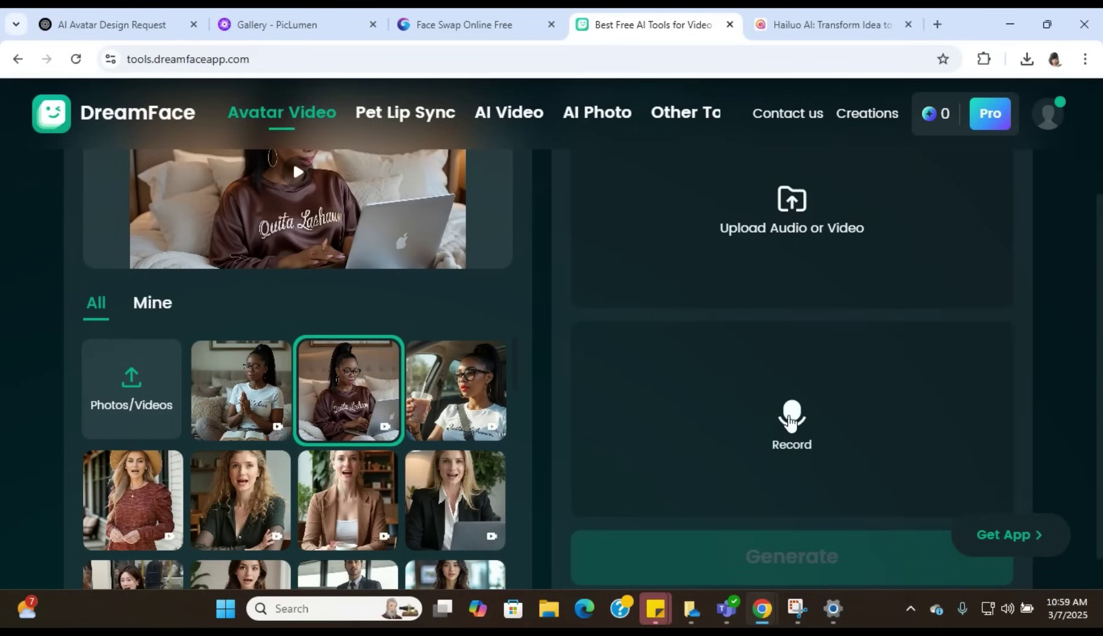
scroll(795, 418, up, 2)
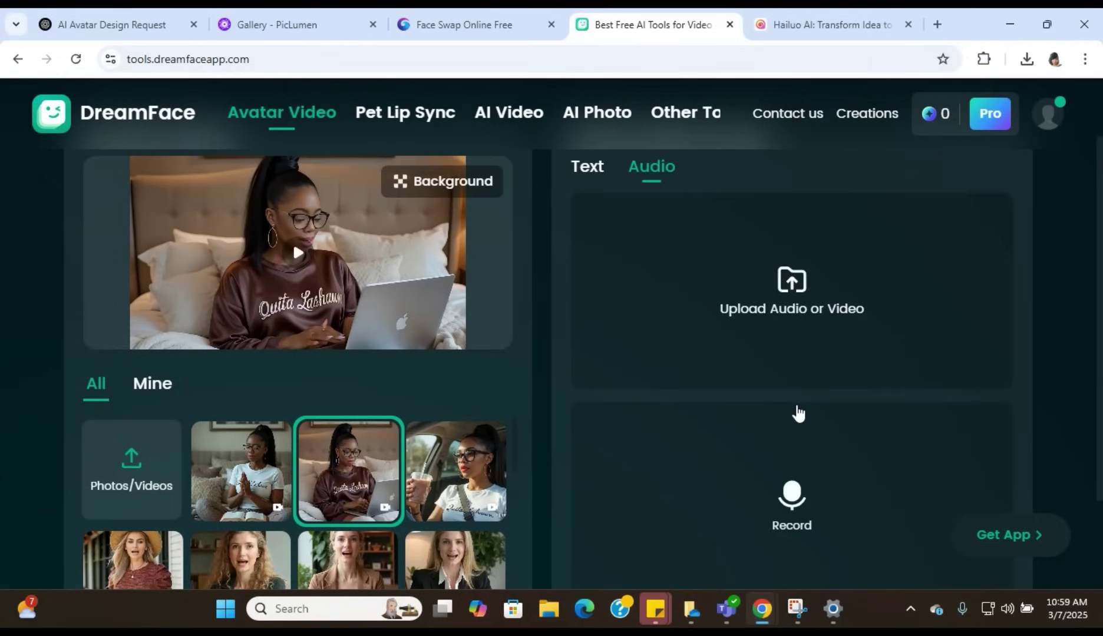
scroll(799, 417, up, 2)
scroll(800, 421, down, 2)
scroll(801, 433, up, 2)
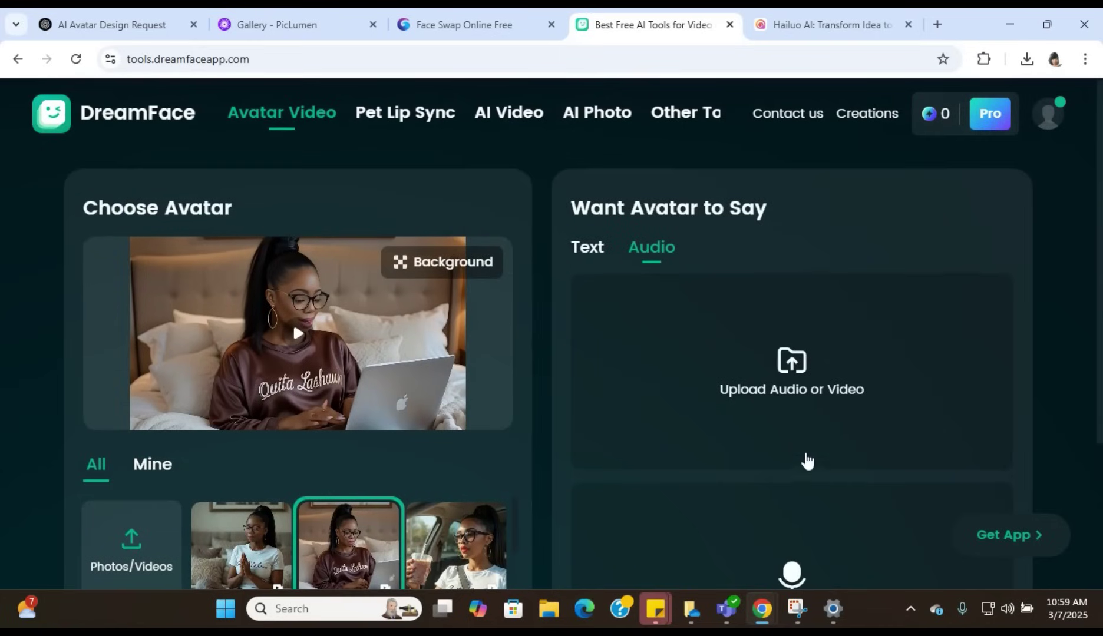
click(598, 255)
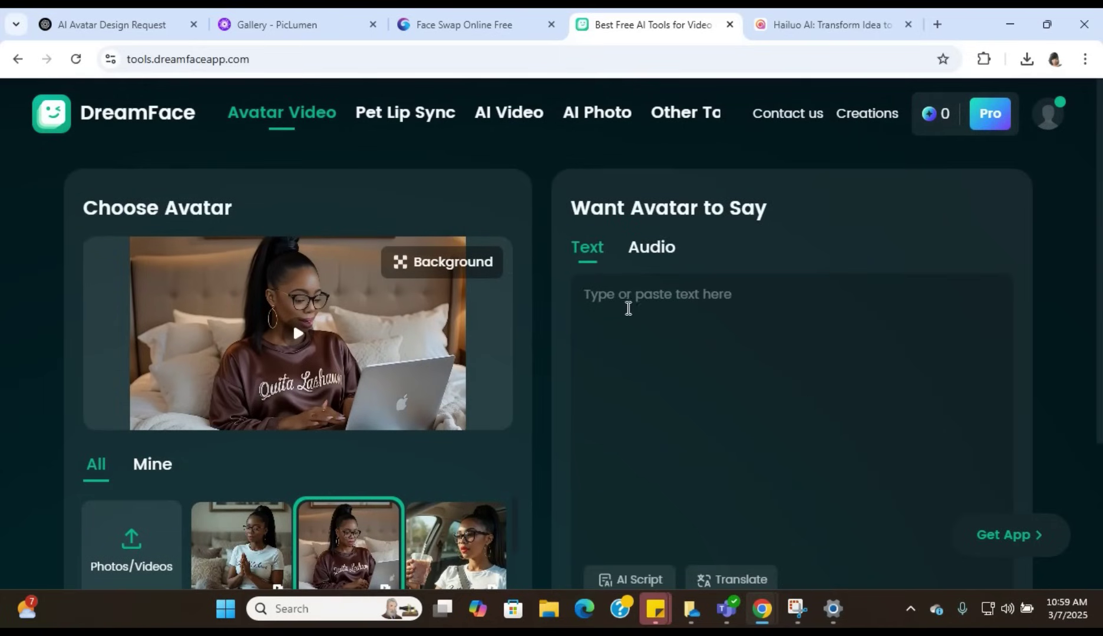
right_click(629, 308)
click(680, 371)
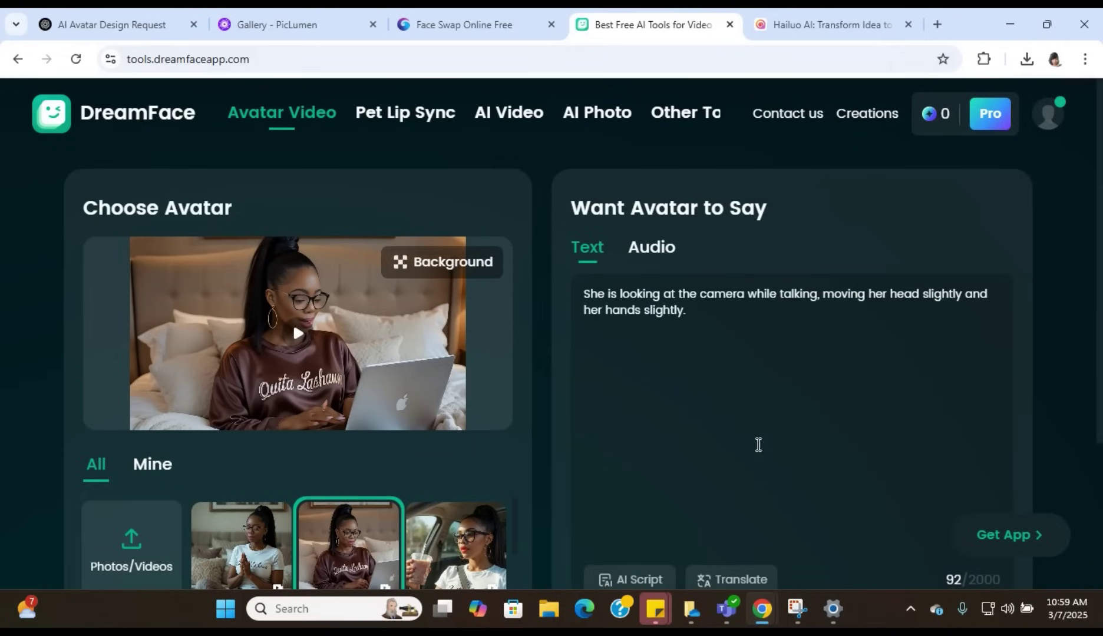
triple_click(605, 293)
key(BackSpace)
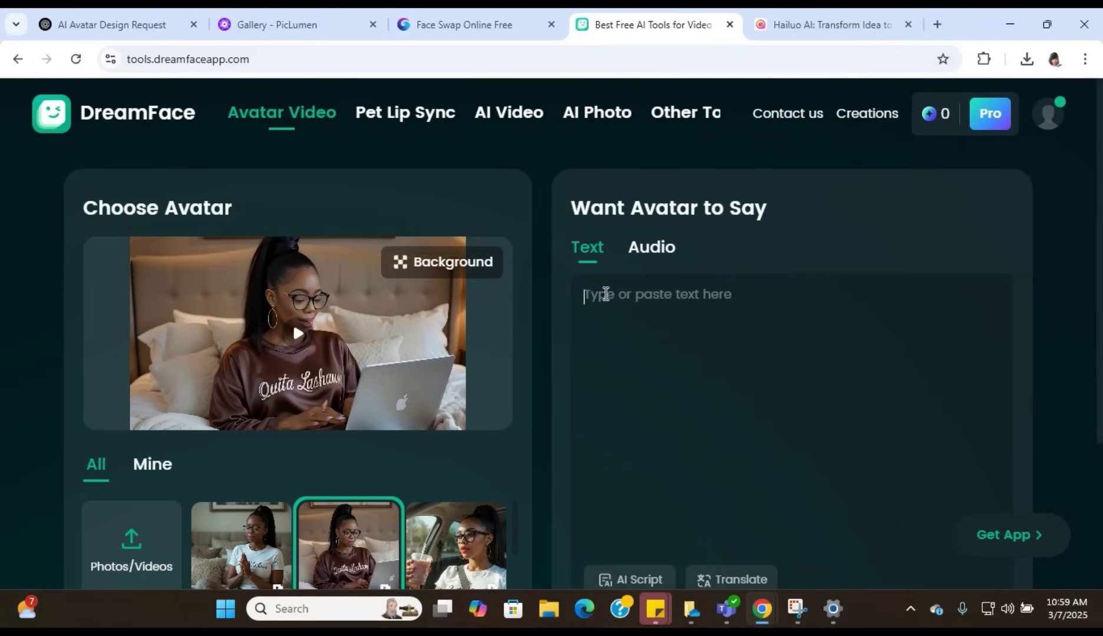
scroll(815, 315, down, 3)
click(941, 454)
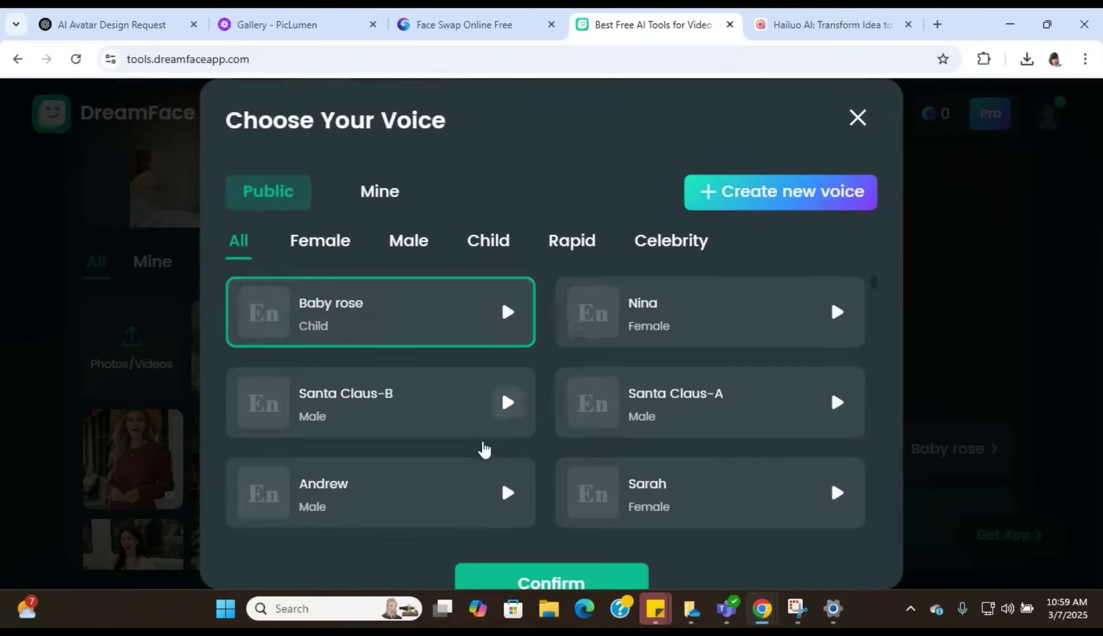
click(331, 251)
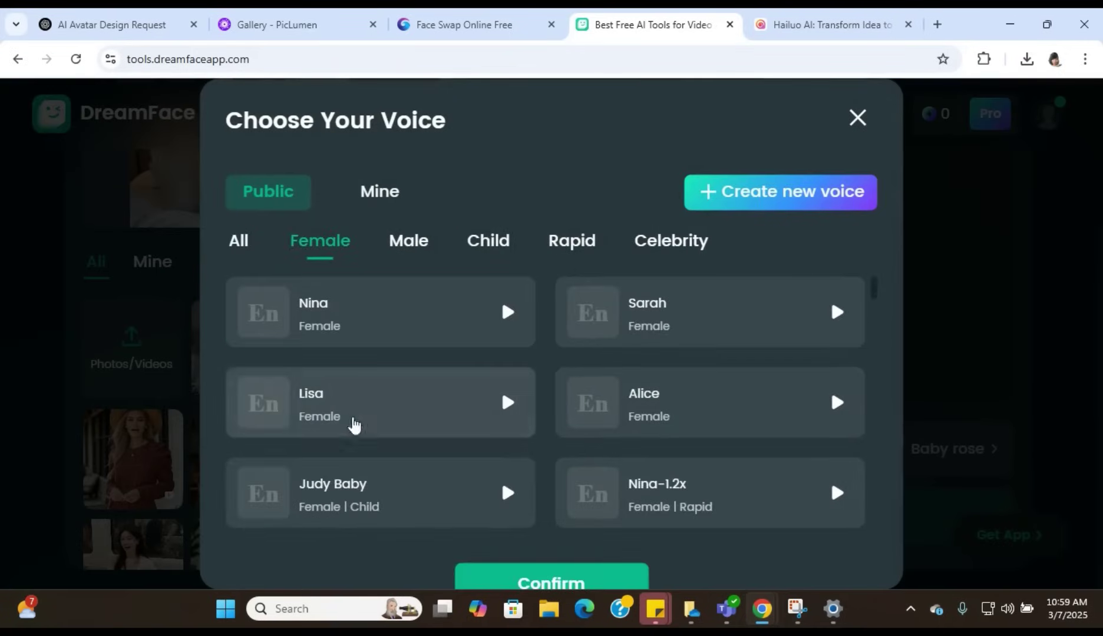
click(862, 125)
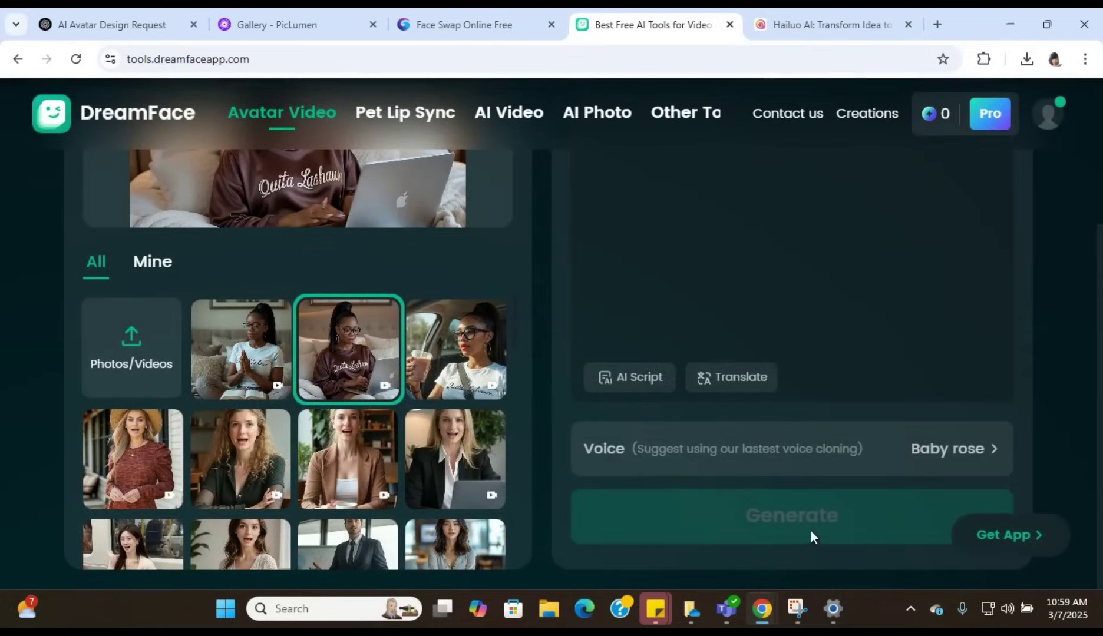
scroll(849, 495, up, 3)
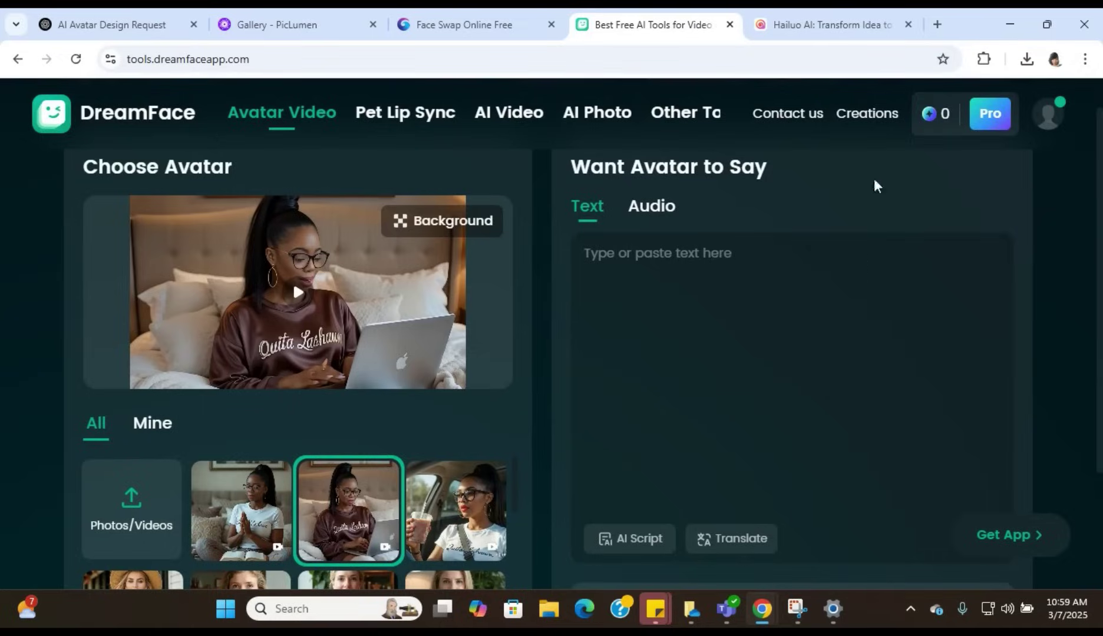
Step: Open DreamFace's Creations page showing the saved laptop-woman avatar video
click(871, 115)
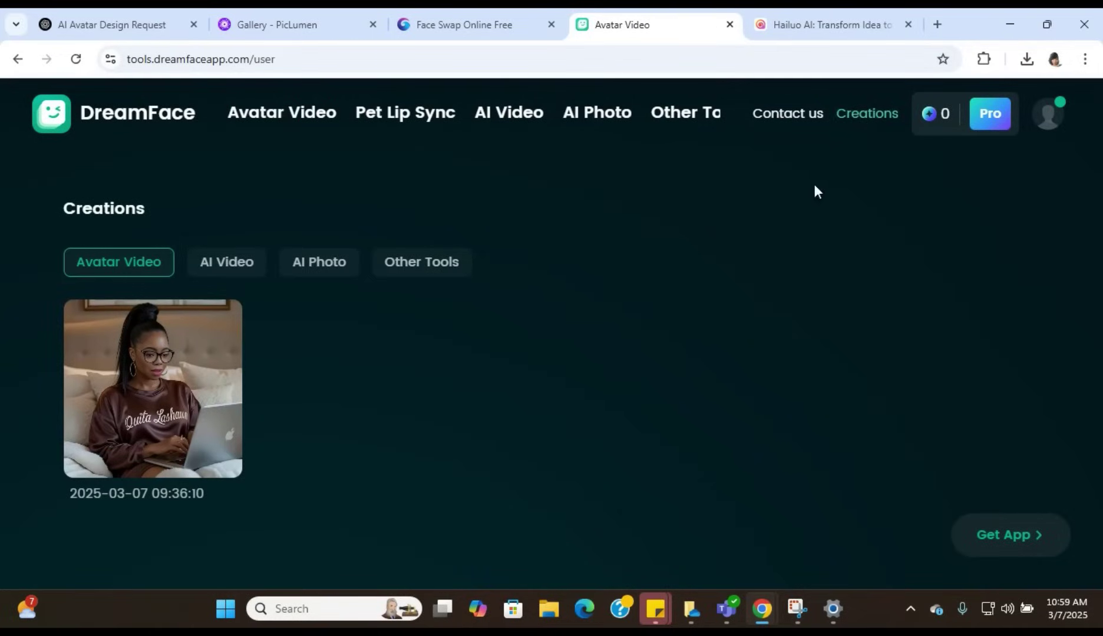